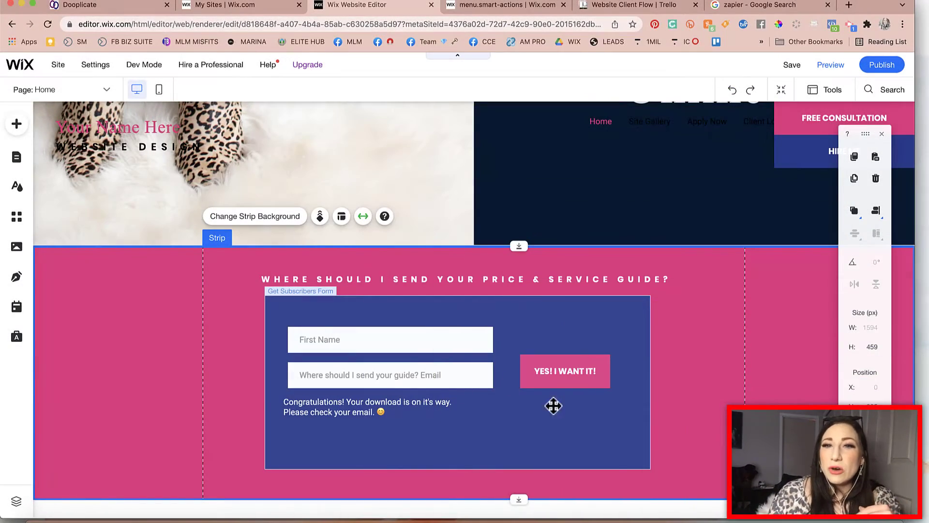
pyautogui.scroll(-2, 512, 228)
pyautogui.scroll(3, 353, 119)
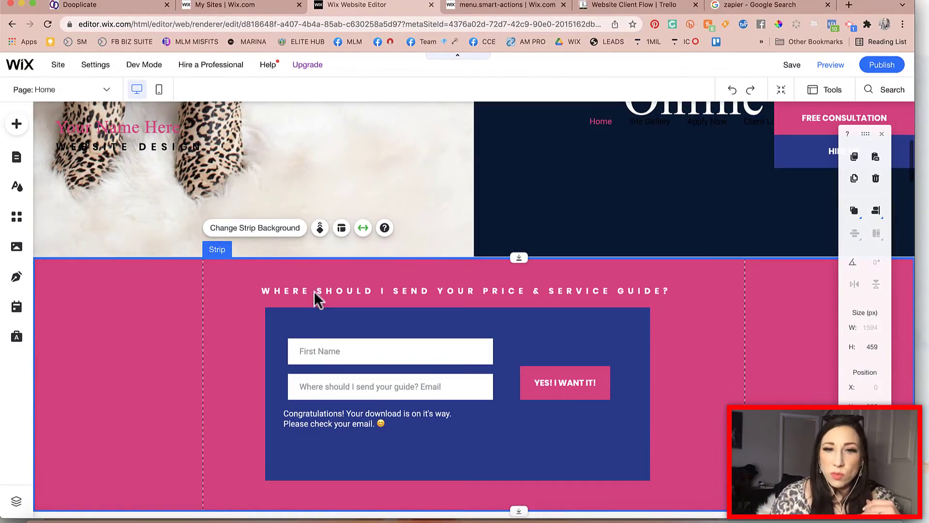
pyautogui.scroll(6, 502, 370)
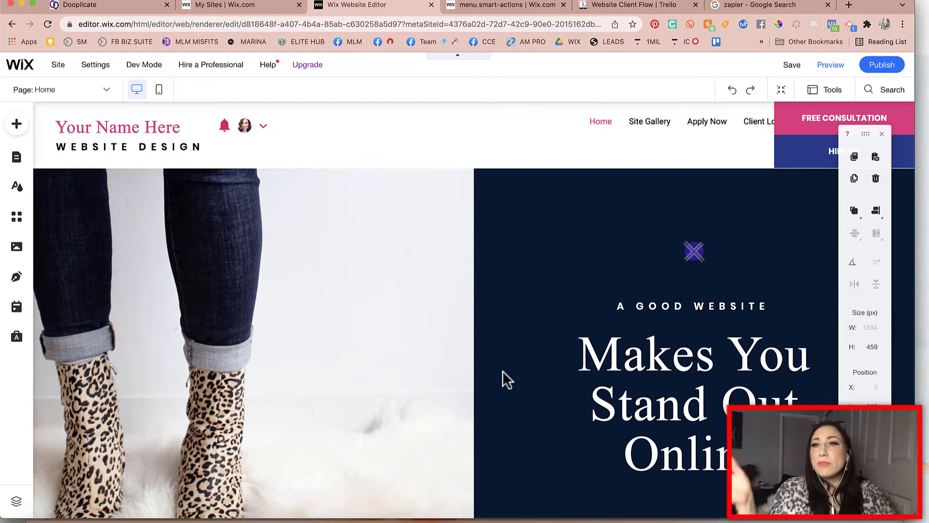
pyautogui.scroll(-4, 503, 370)
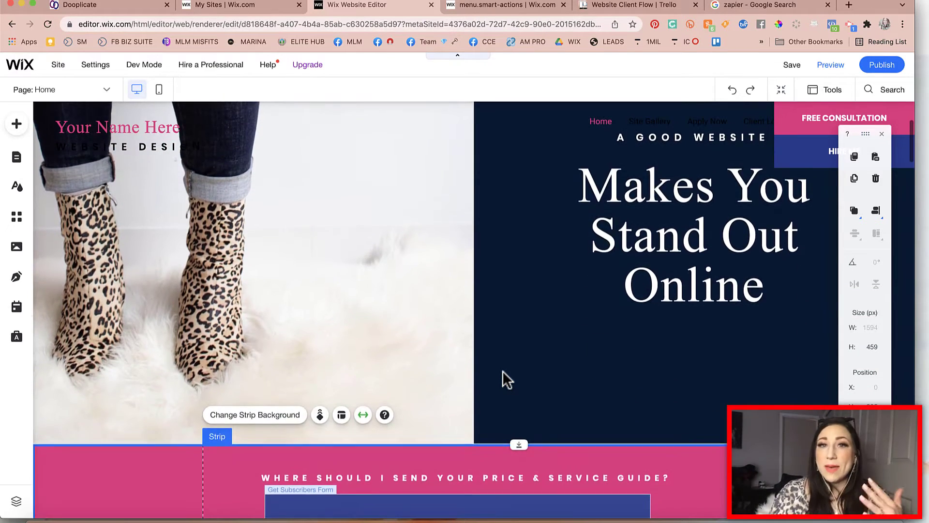
pyautogui.scroll(-2, 503, 370)
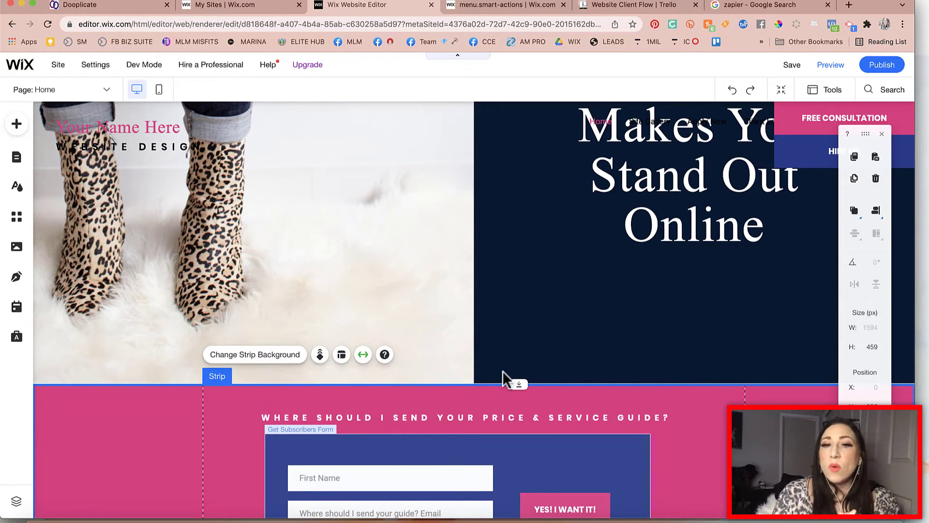
pyautogui.scroll(-4, 502, 370)
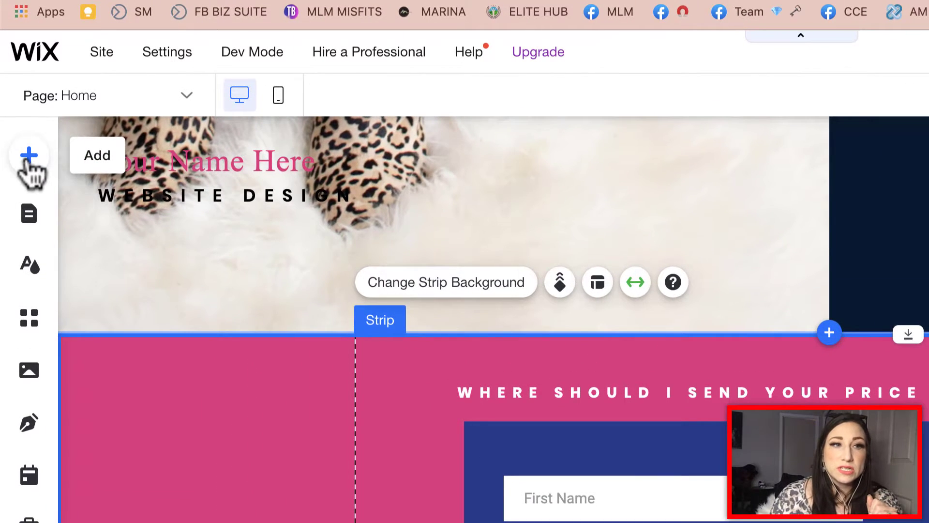
# Browse the Application and Subscribe form templates among the addable Contact & Forms elements, and close the element library
pyautogui.click(28, 159)
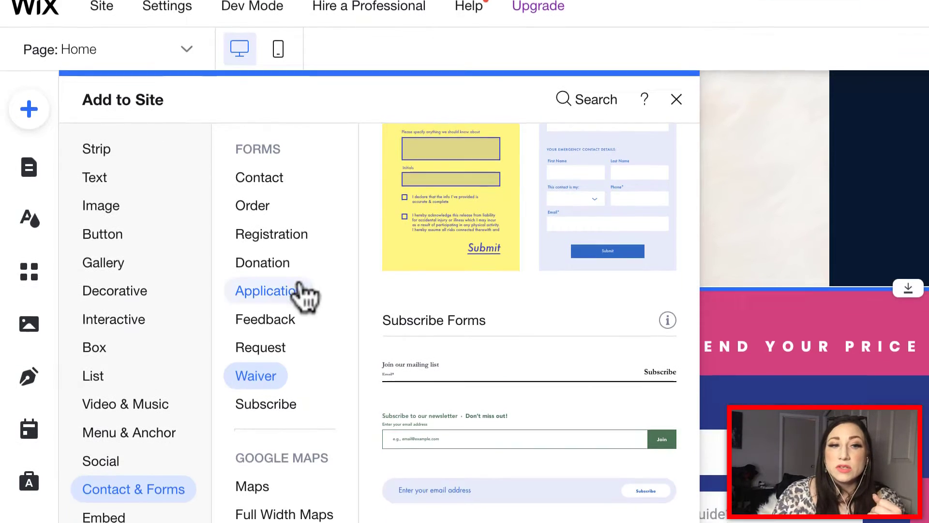
pyautogui.click(290, 336)
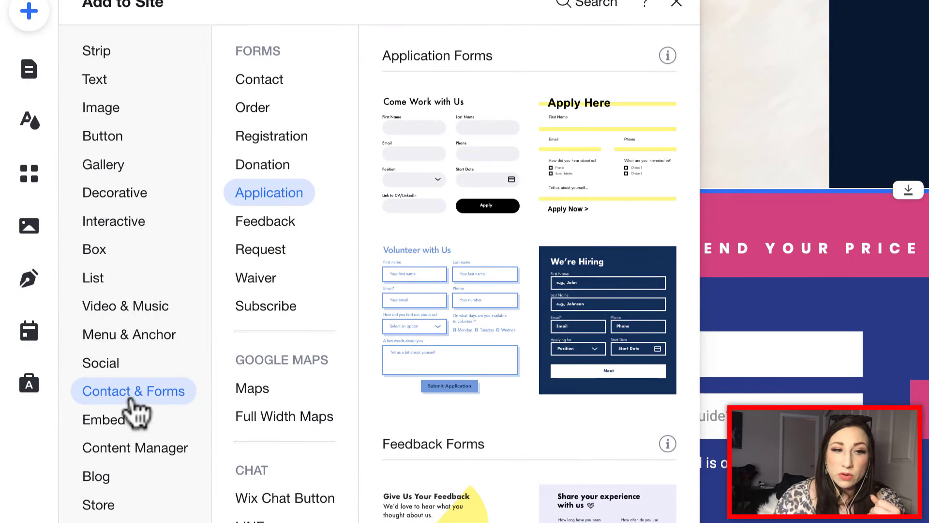
pyautogui.click(290, 312)
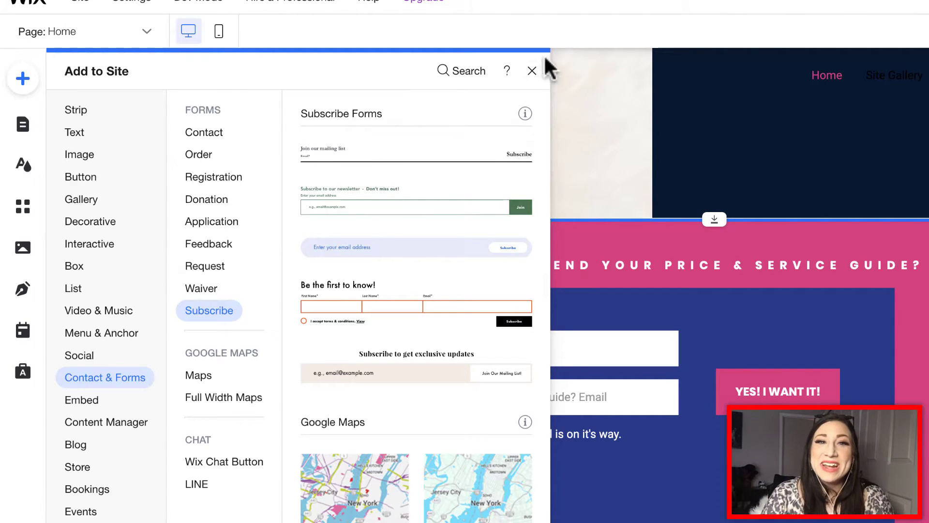
pyautogui.click(532, 71)
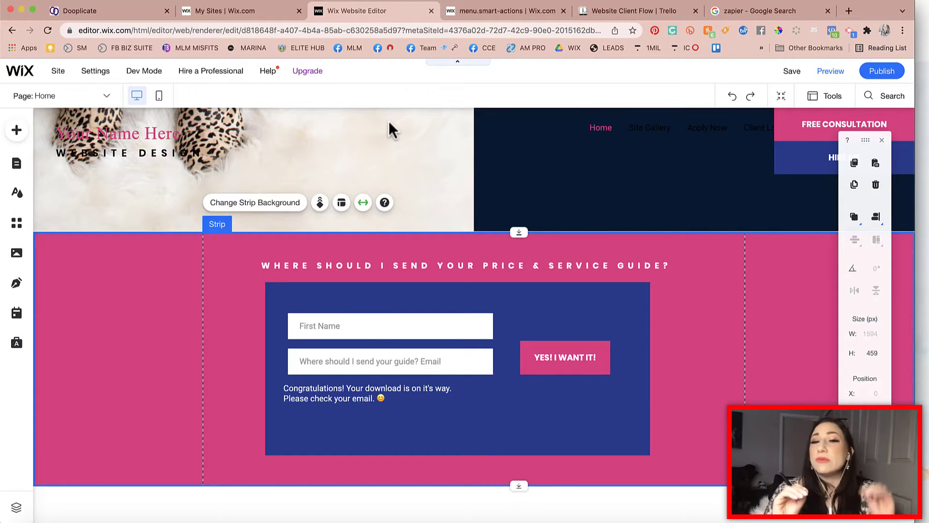
# Name the Get Subscribers form "Lead Magnet - Service Guide, Home" in its form settings
pyautogui.click(516, 301)
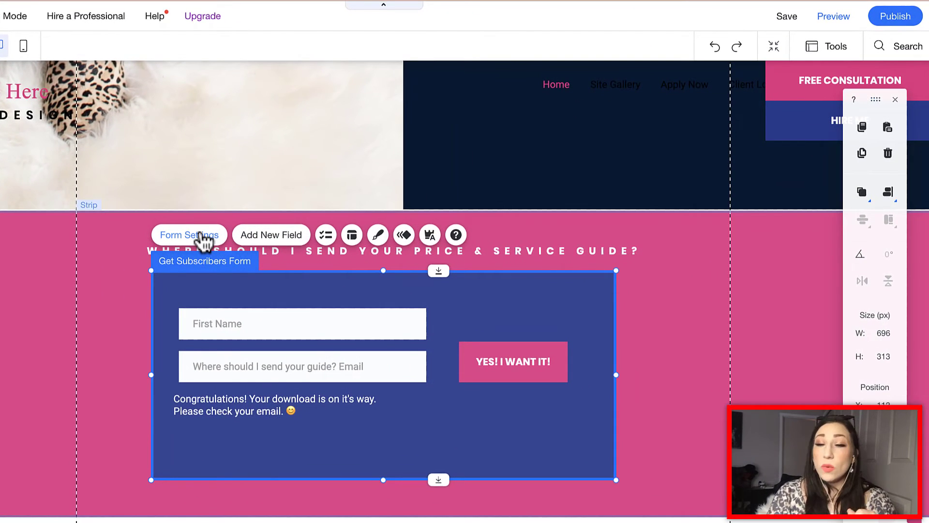
pyautogui.click(202, 237)
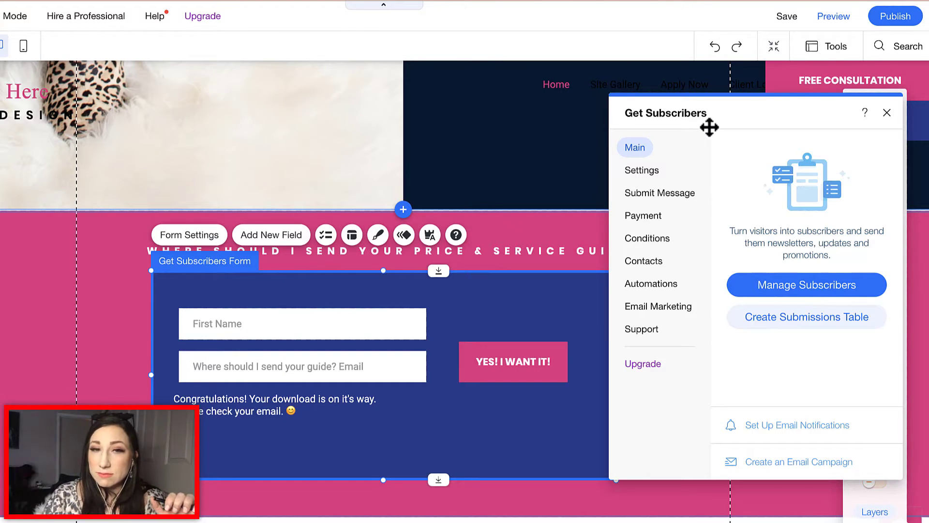
pyautogui.click(641, 170)
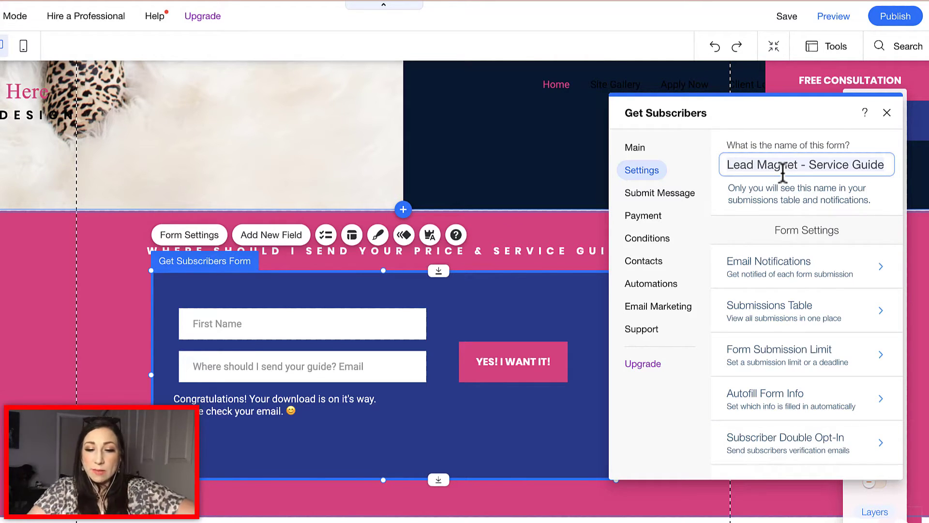
pyautogui.write('Lead Mag')
pyautogui.press('BackSpace')
pyautogui.press('BackSpace')
pyautogui.press('BackSpace')
pyautogui.press('BackSpace')
pyautogui.press('BackSpace')
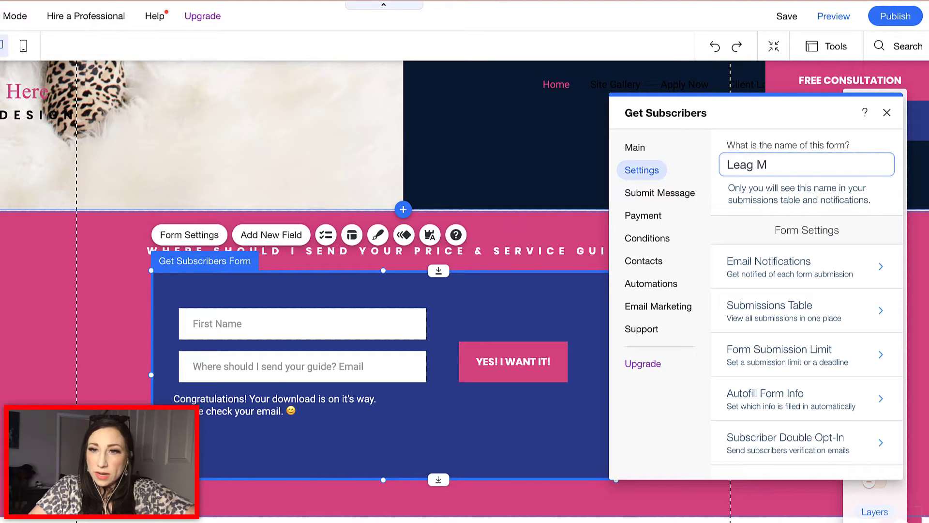
pyautogui.write('d Magnet - ')
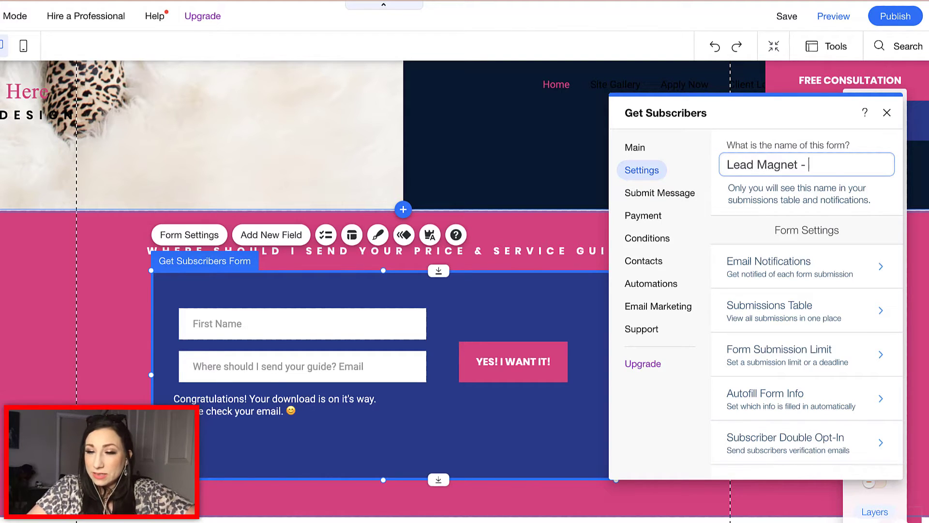
pyautogui.write('Service Guid')
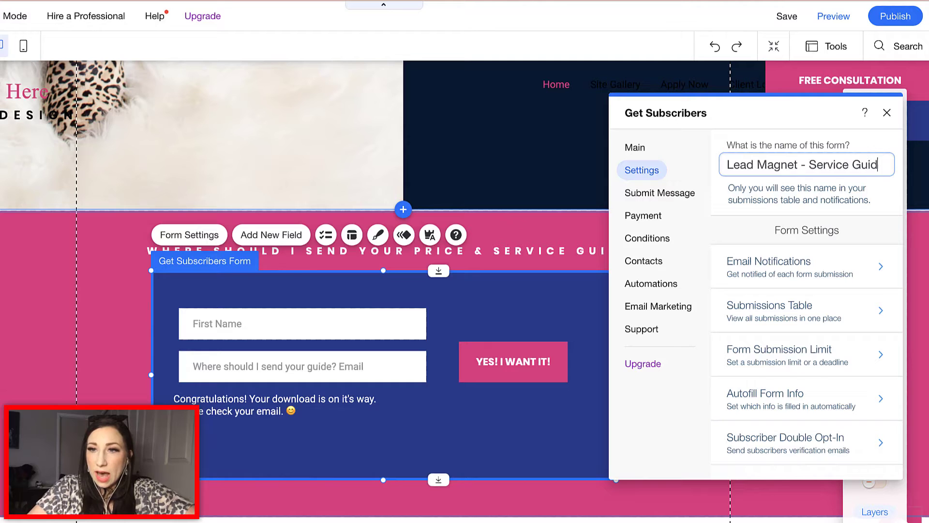
pyautogui.write('e, Home')
pyautogui.press('Return')
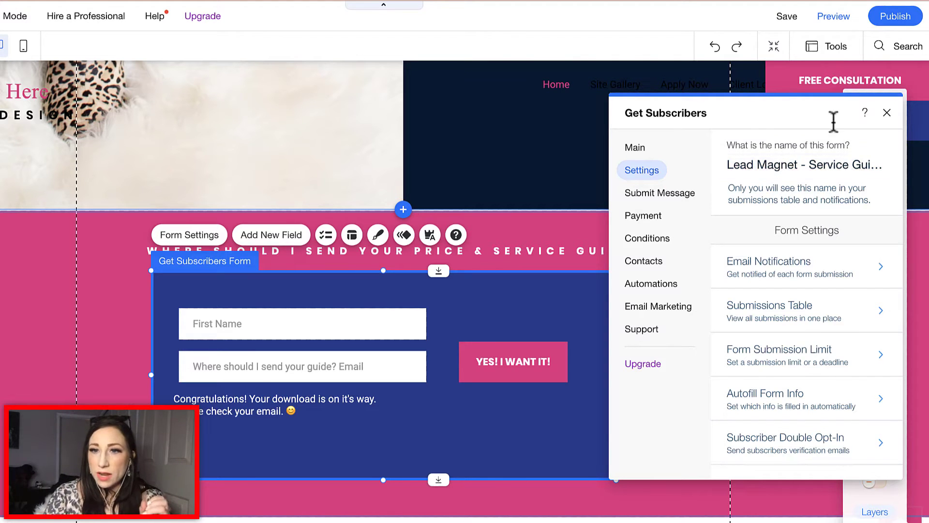
# Review the form's Email Notifications and Submissions Table settings
pyautogui.click(803, 269)
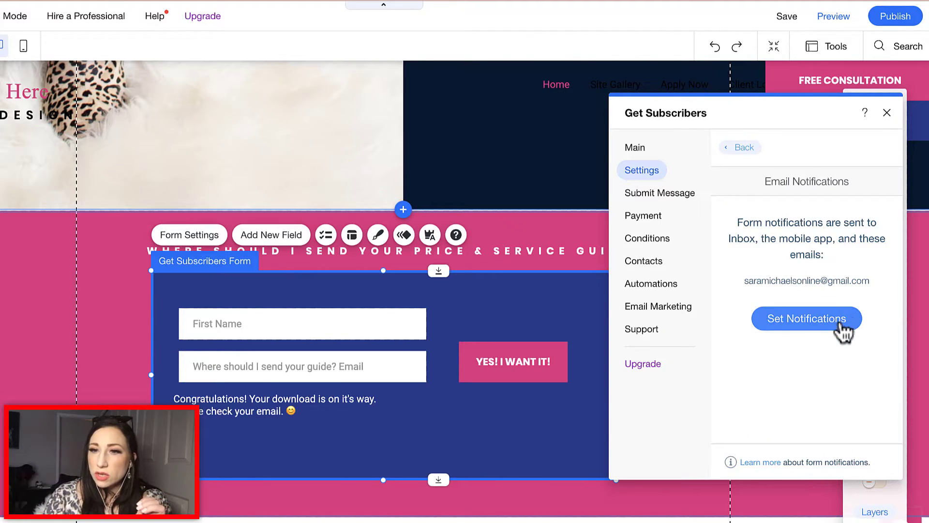
pyautogui.click(743, 148)
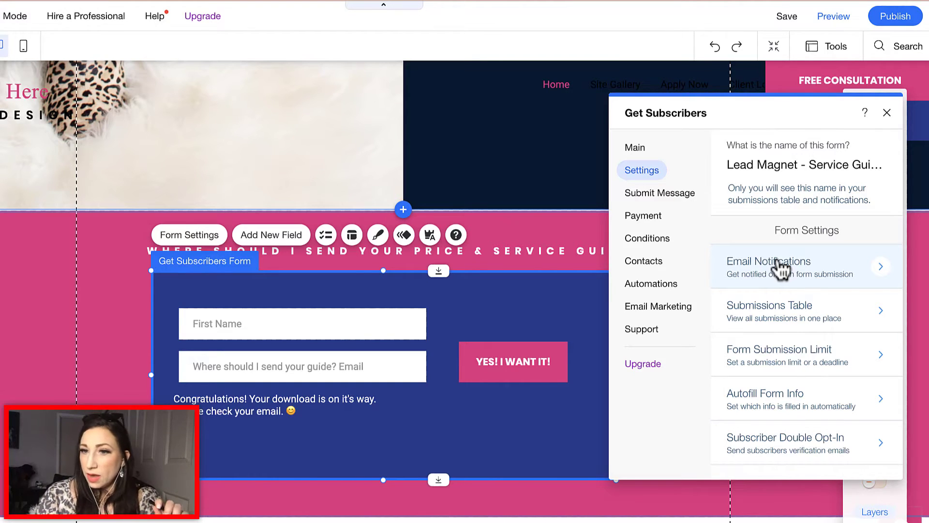
pyautogui.click(801, 312)
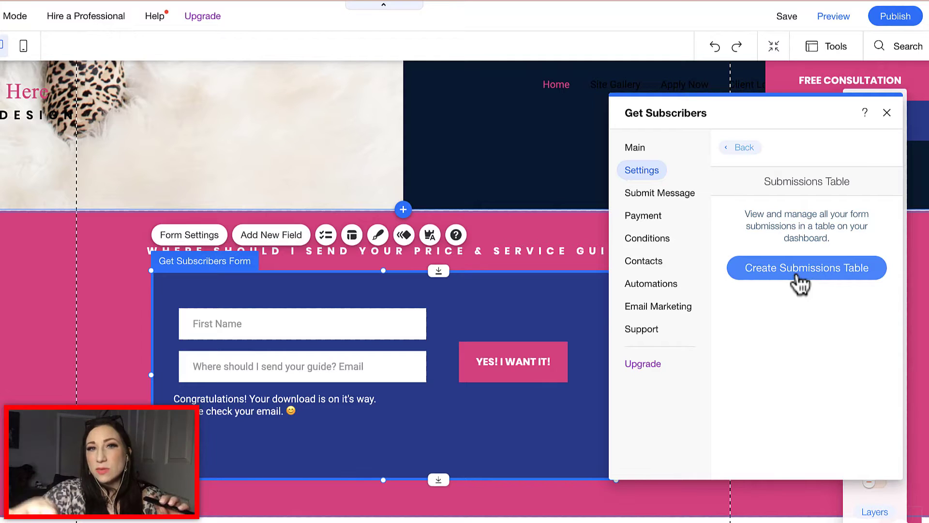
# Try redirecting visitors to a site page after they submit the form, and restore the Show success message option
pyautogui.click(646, 198)
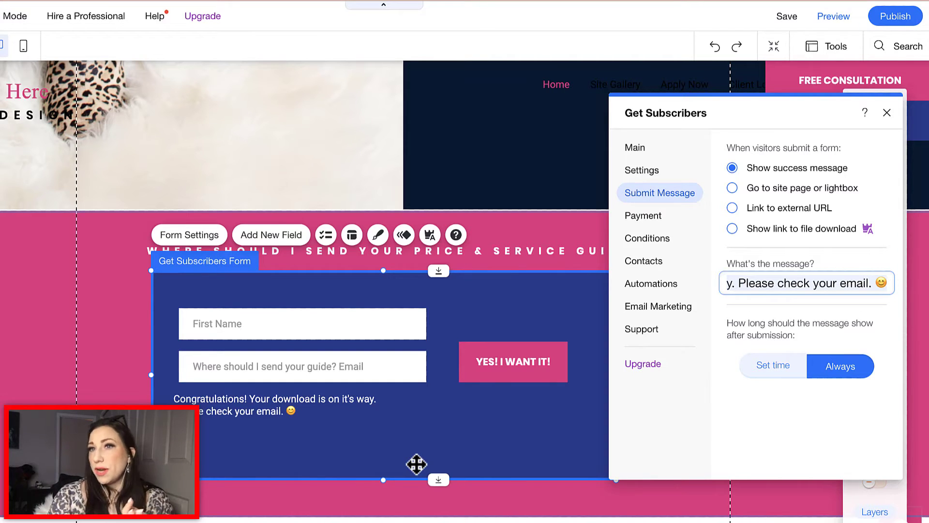
pyautogui.click(732, 188)
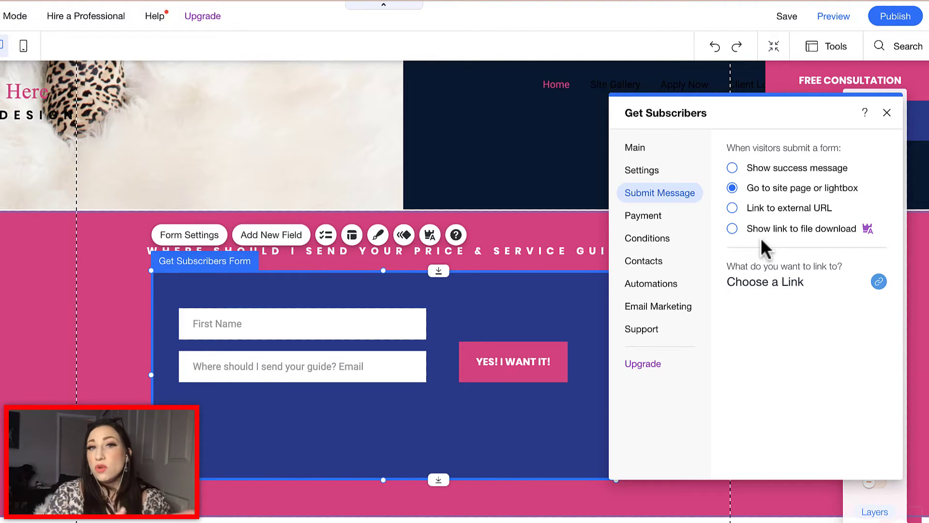
pyautogui.click(794, 285)
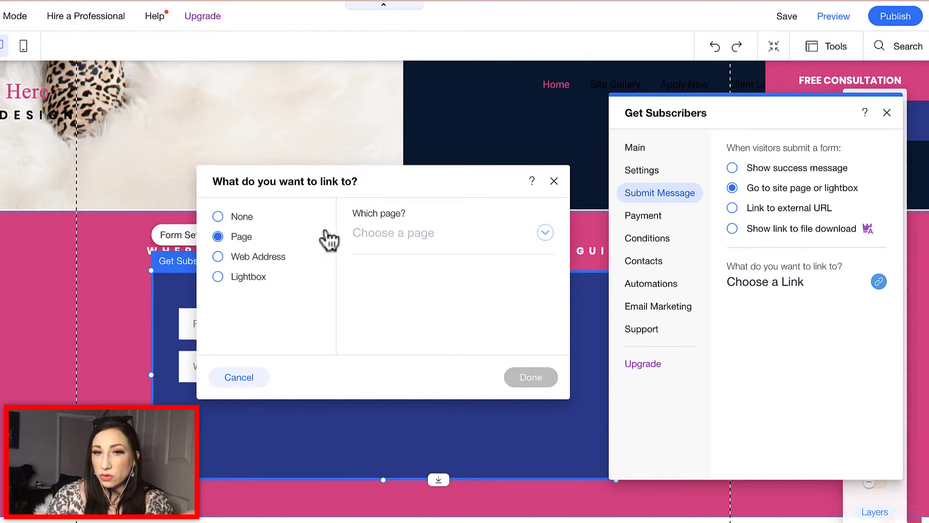
pyautogui.click(373, 234)
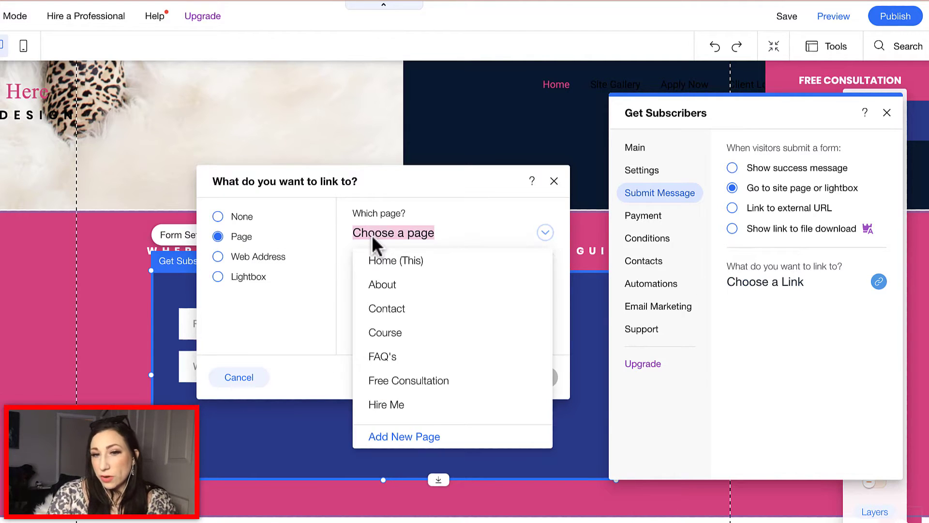
pyautogui.click(556, 188)
pyautogui.click(732, 168)
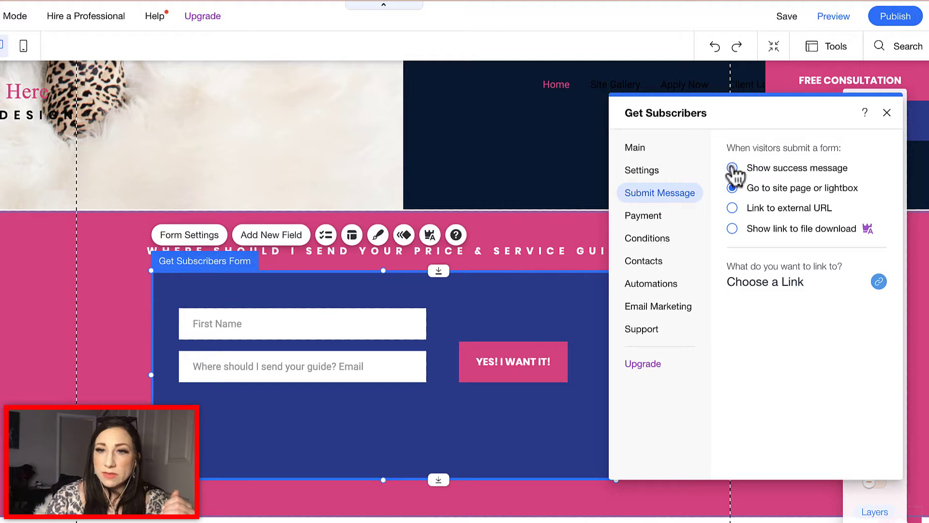
pyautogui.click(732, 168)
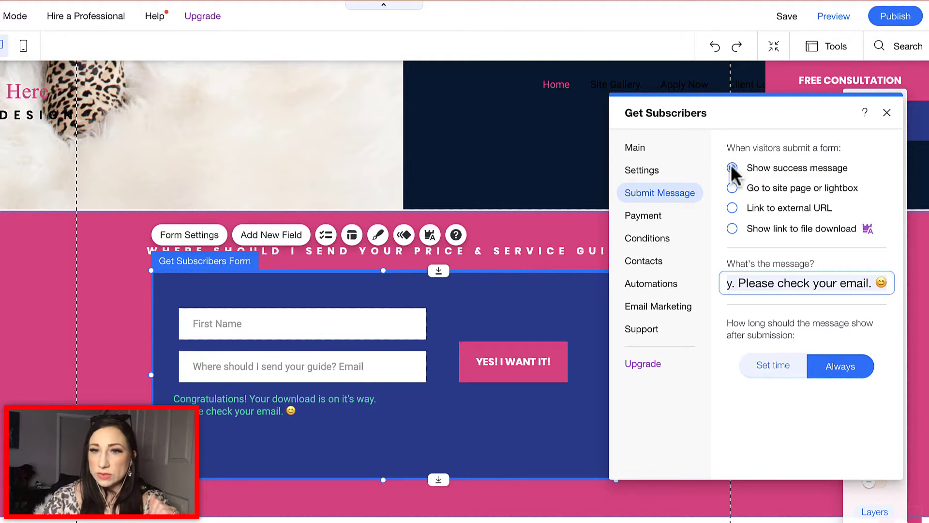
# Create the recommended thank-you email automation for submissions of the subscriber form
pyautogui.click(651, 284)
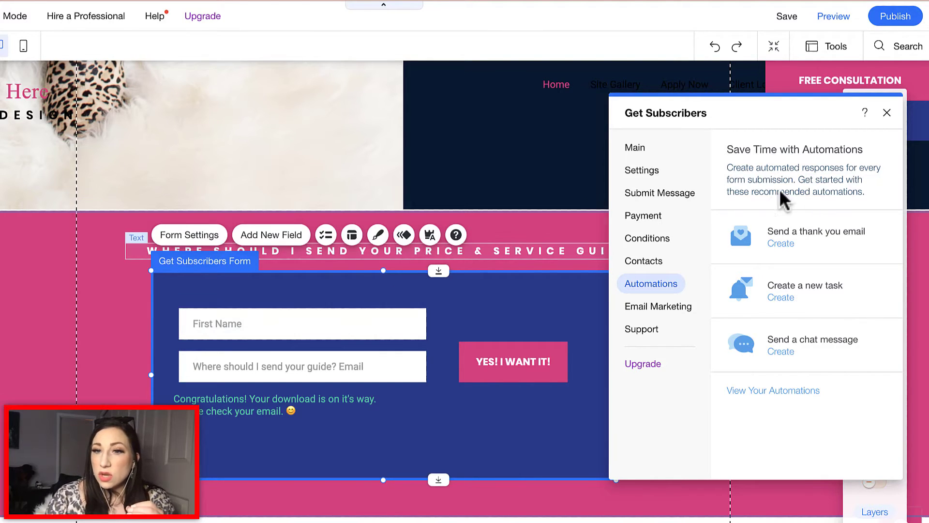
pyautogui.click(781, 244)
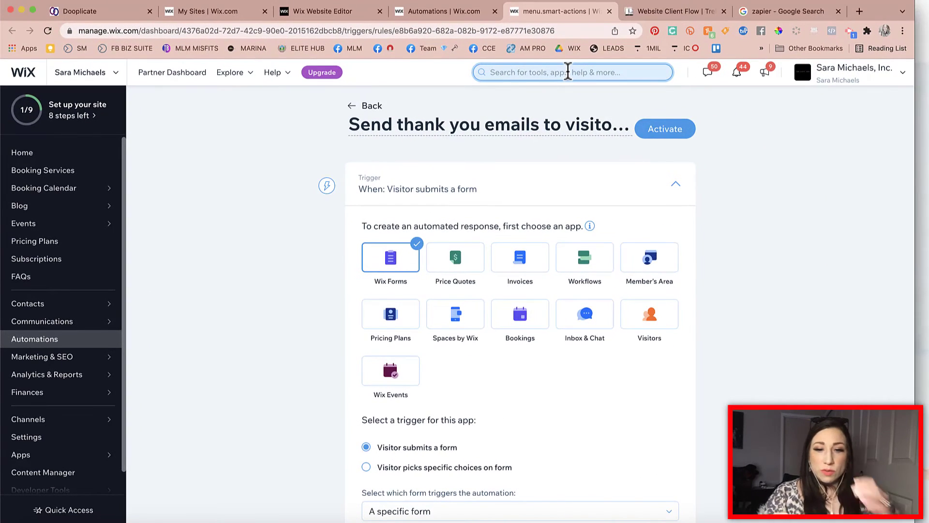
# Search the site dashboard for "automation" and clear the search
pyautogui.write('autom')
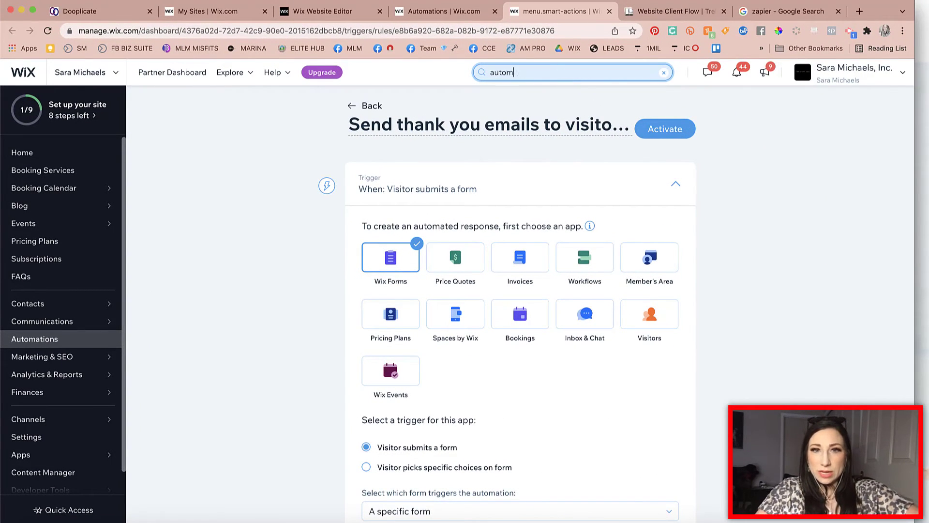
pyautogui.write('ation')
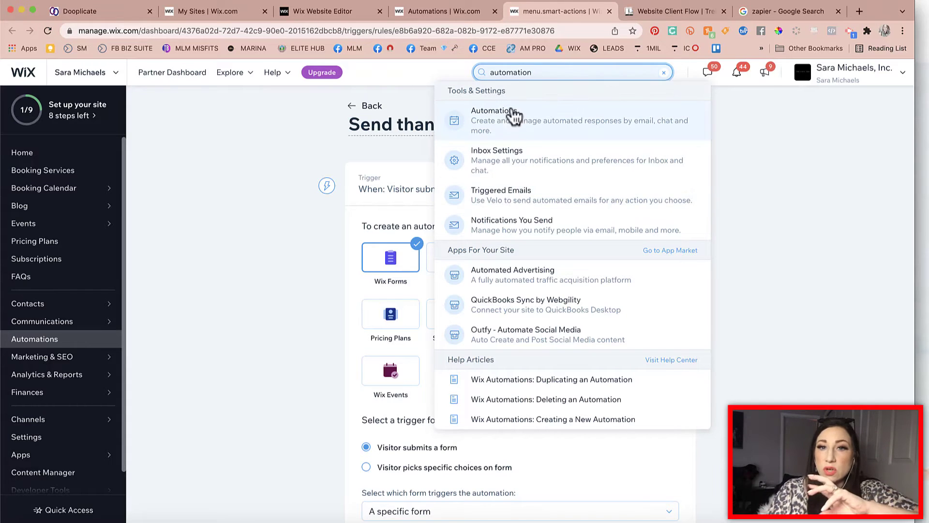
pyautogui.click(531, 72)
pyautogui.click(530, 73)
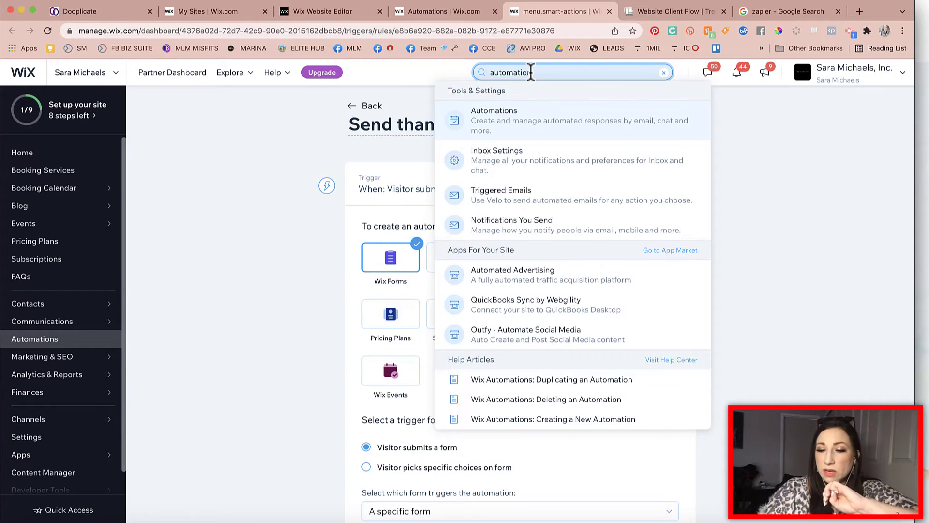
pyautogui.press('super+a')
pyautogui.press('BackSpace')
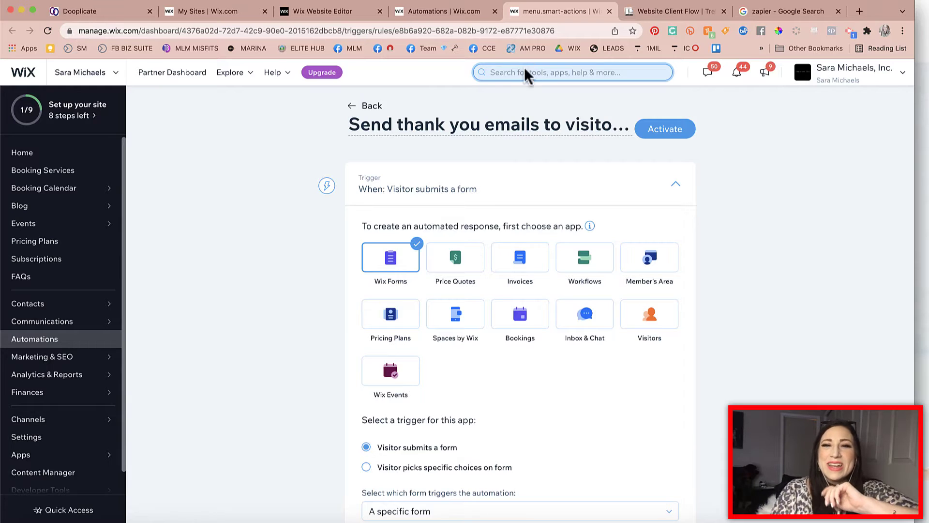
# Clear the title of the thank-you email automation
pyautogui.click(476, 130)
pyautogui.press('BackSpace')
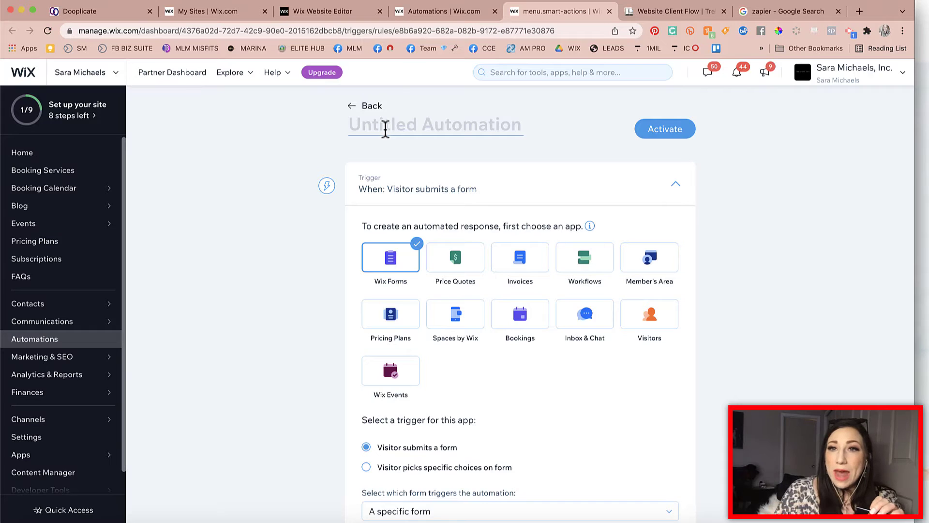
# Look at the Google results for zapier and the other open Wix automation, ending on the Google results
pyautogui.click(775, 13)
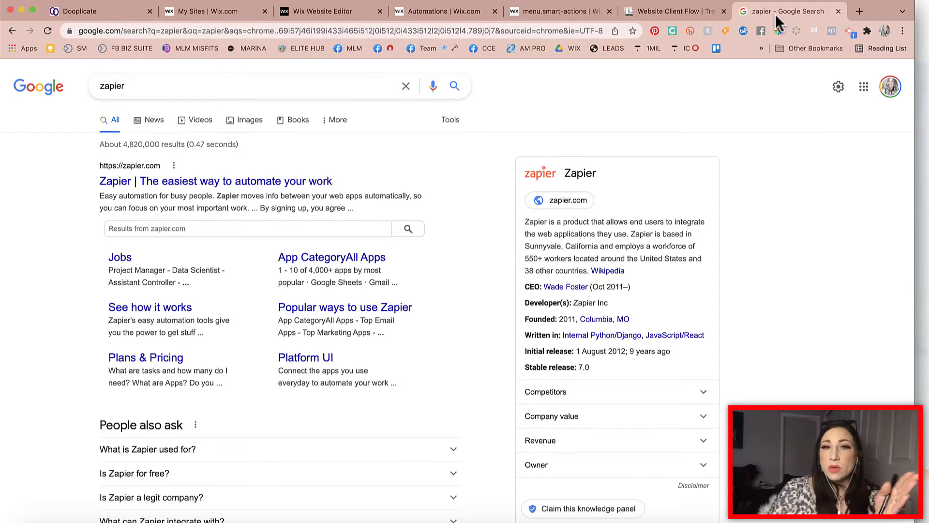
pyautogui.click(452, 11)
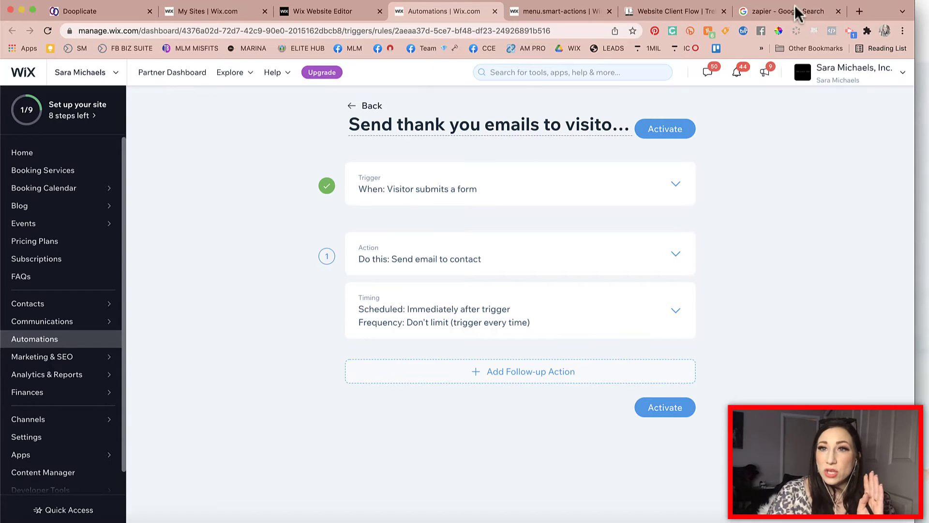
pyautogui.click(777, 12)
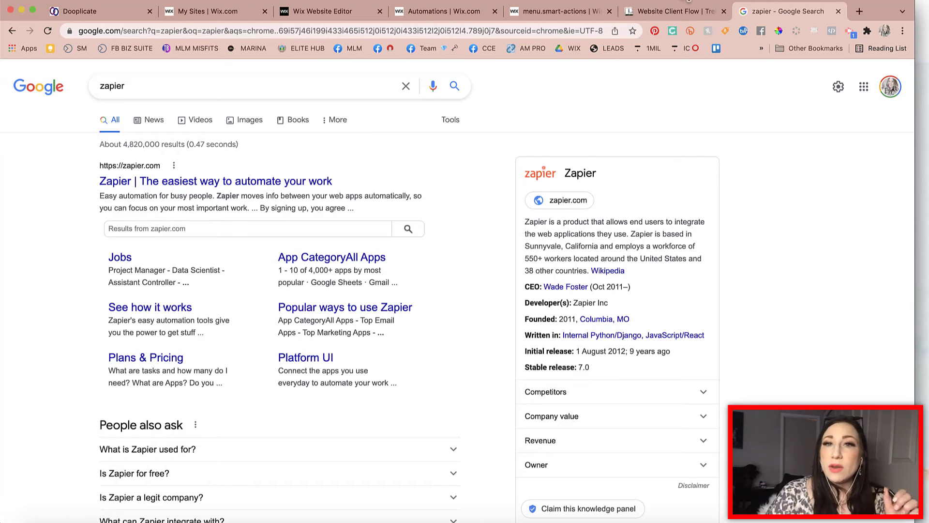
# Examine both open automations and the contact labels applied to submissions of the Get Subscribers form
pyautogui.click(570, 11)
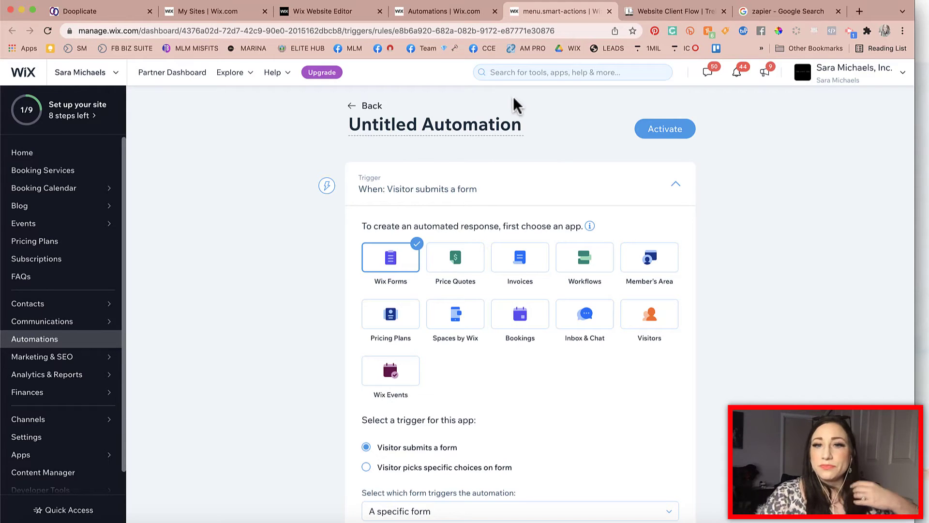
pyautogui.click(423, 10)
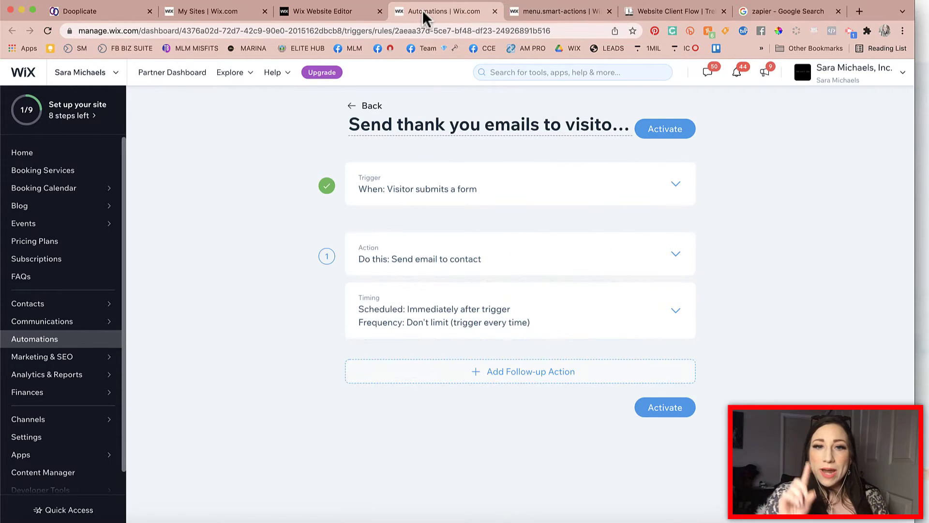
pyautogui.click(347, 12)
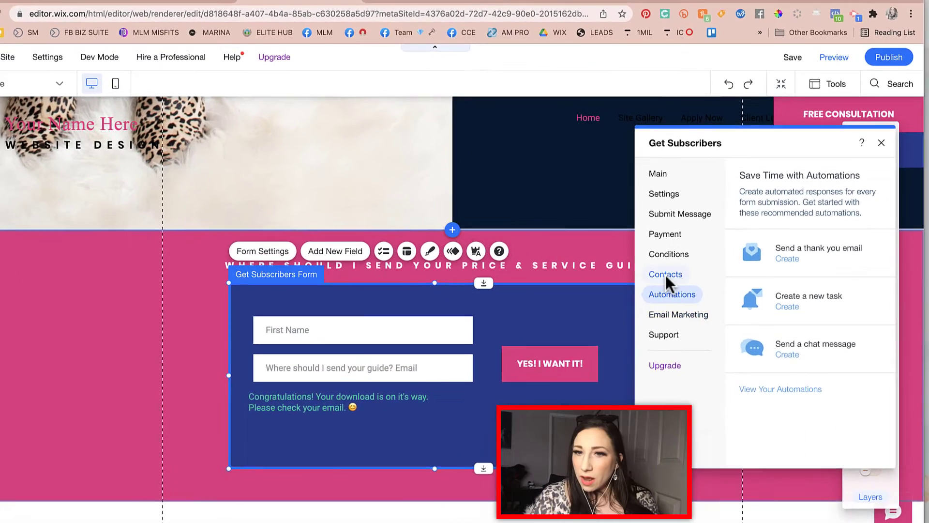
pyautogui.click(672, 274)
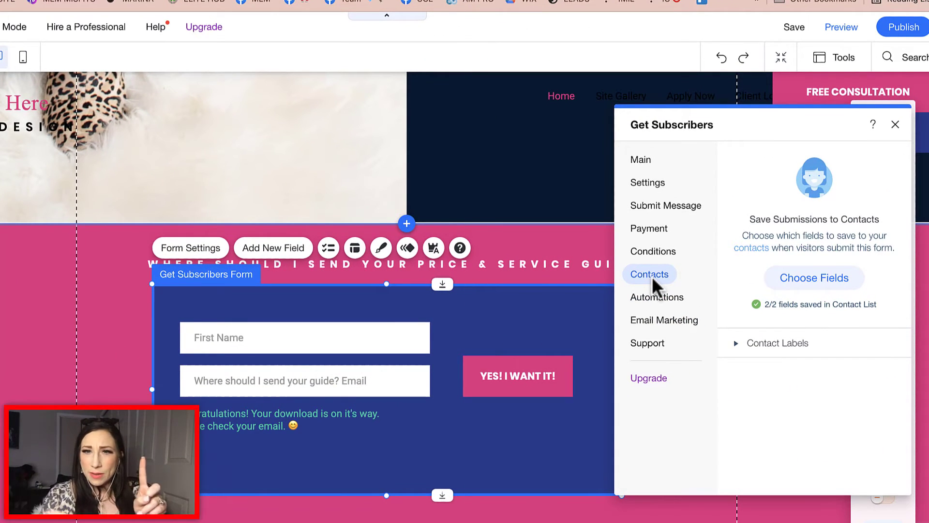
pyautogui.click(758, 344)
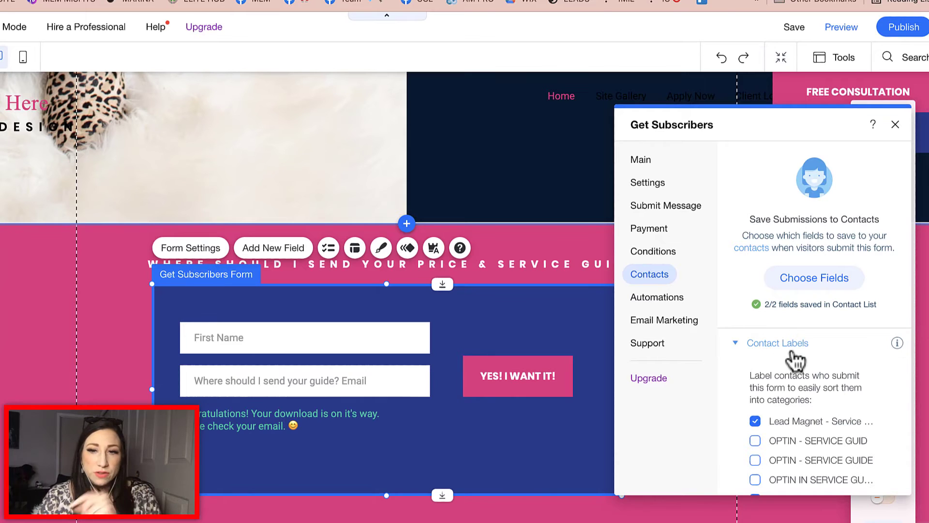
pyautogui.scroll(-3, 796, 352)
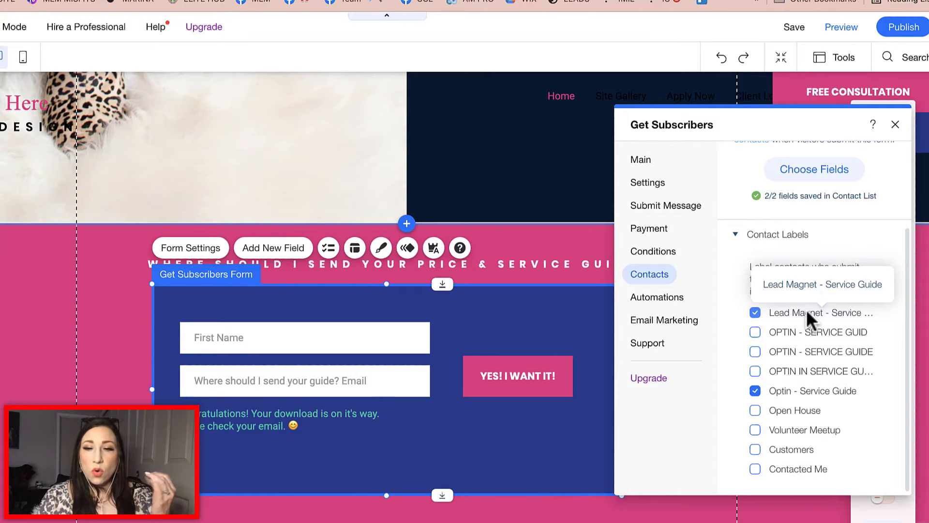
pyautogui.scroll(3, 830, 362)
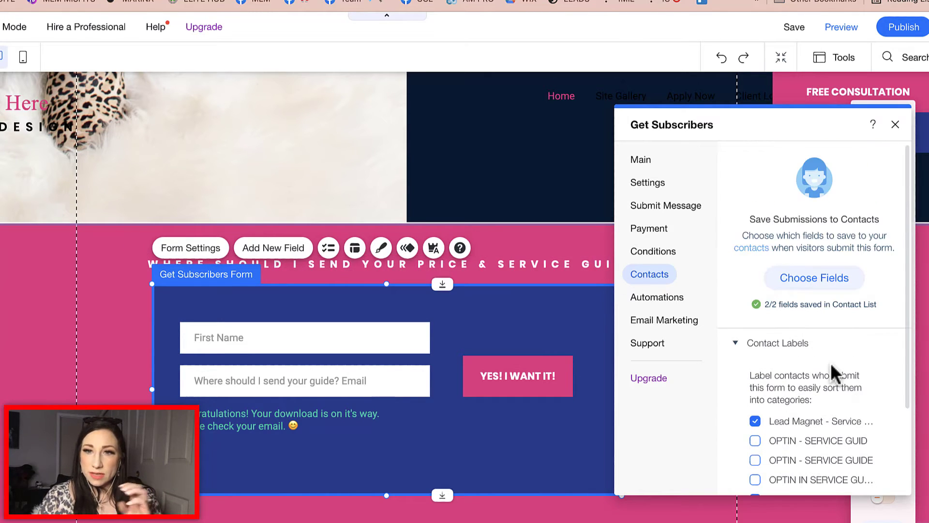
pyautogui.scroll(-3, 830, 362)
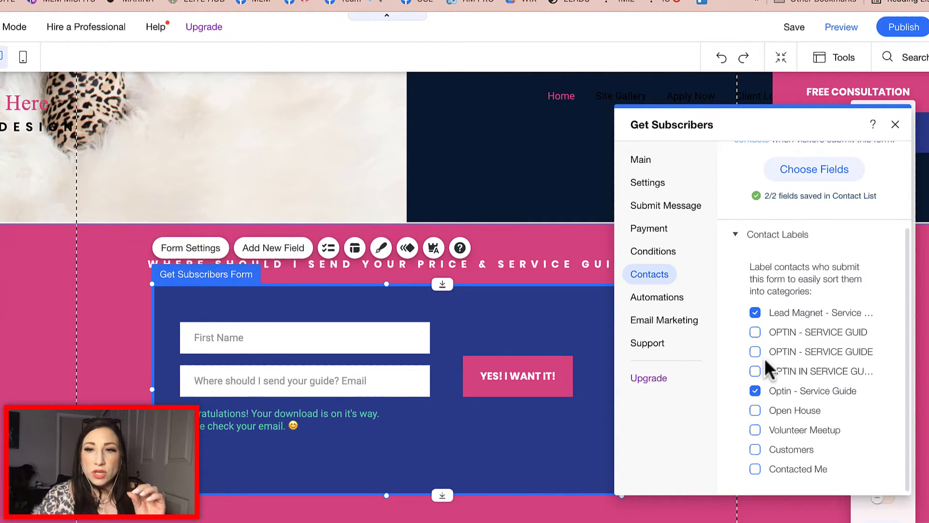
pyautogui.scroll(3, 797, 378)
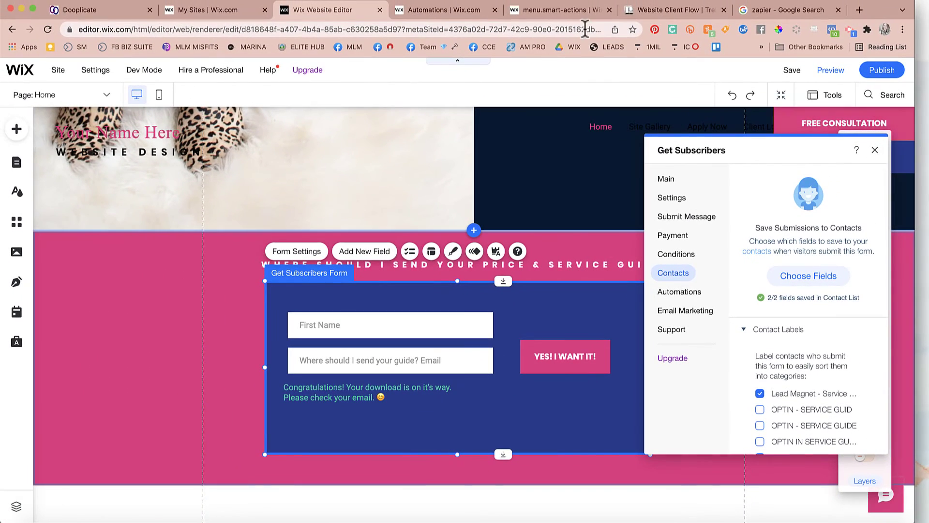
# Rename the untitled automation as Follow Up Email - Optin Service Guide
pyautogui.click(452, 10)
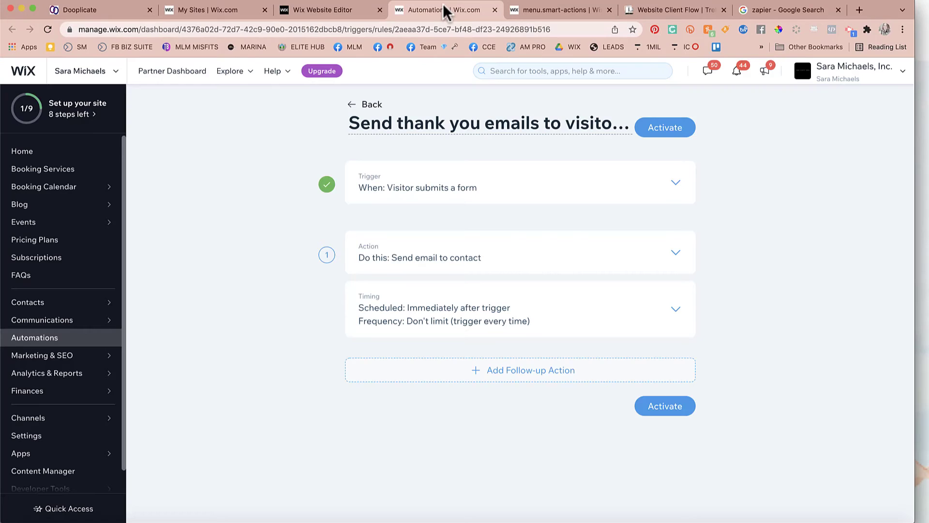
pyautogui.click(567, 10)
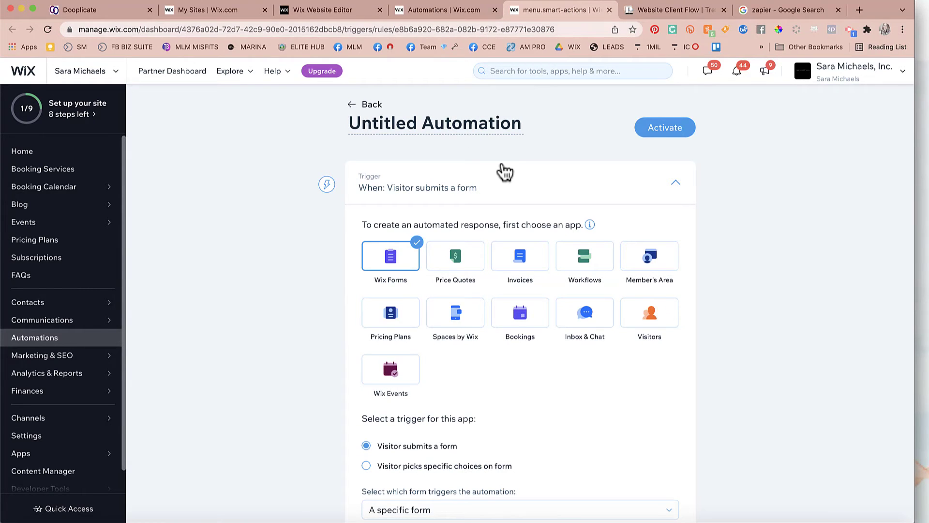
pyautogui.click(449, 122)
pyautogui.write('Z')
pyautogui.press('BackSpace')
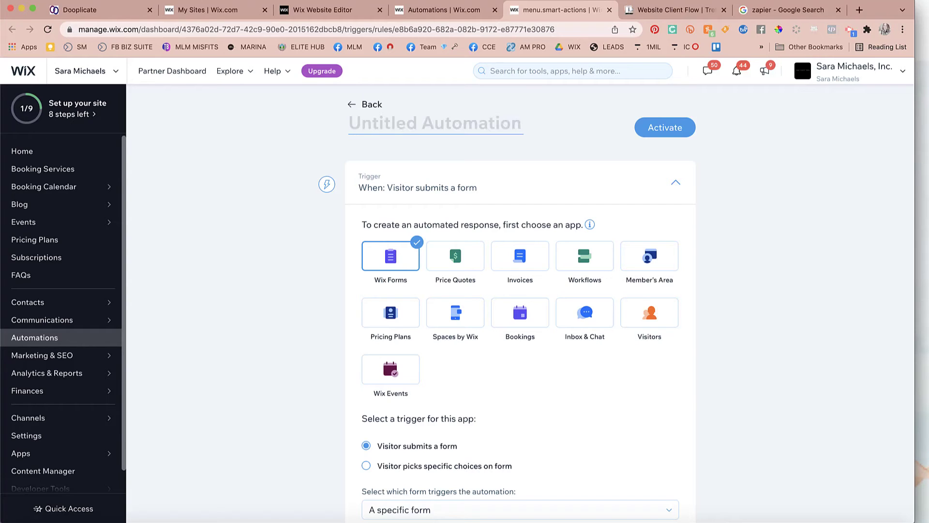
pyautogui.write('EMA')
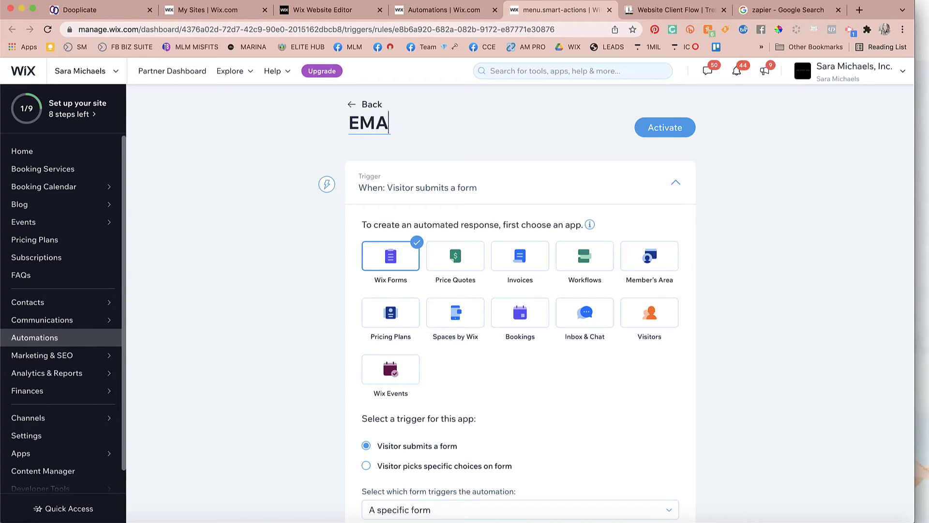
pyautogui.press('BackSpace')
pyautogui.press('BackSpace')
pyautogui.press('BackSpace')
pyautogui.write('EMAIL 1.')
pyautogui.press('BackSpace')
pyautogui.write('-')
pyautogui.press('BackSpace')
pyautogui.press('BackSpace')
pyautogui.press('BackSpace')
pyautogui.press('BackSpace')
pyautogui.press('BackSpace')
pyautogui.press('BackSpace')
pyautogui.press('BackSpace')
pyautogui.press('BackSpace')
pyautogui.press('BackSpace')
pyautogui.write('Follow UP Em')
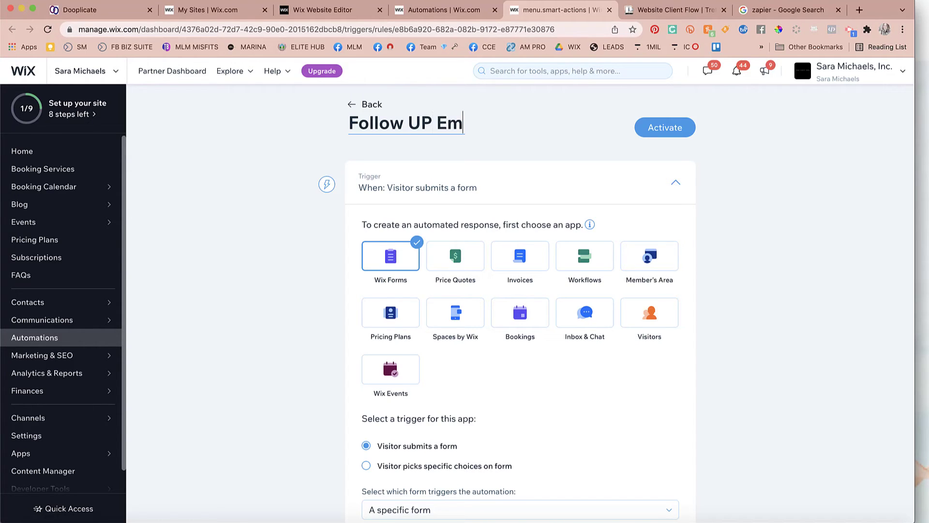
pyautogui.press('BackSpace')
pyautogui.press('BackSpace')
pyautogui.press('BackSpace')
pyautogui.press('BackSpace')
pyautogui.write('p Email -=')
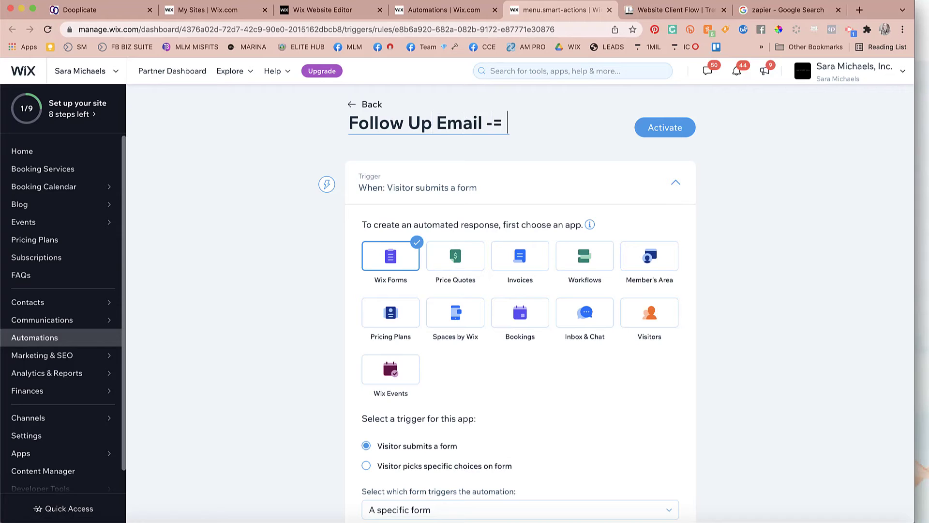
pyautogui.press('BackSpace')
pyautogui.press('BackSpace')
pyautogui.write('Optin Service ')
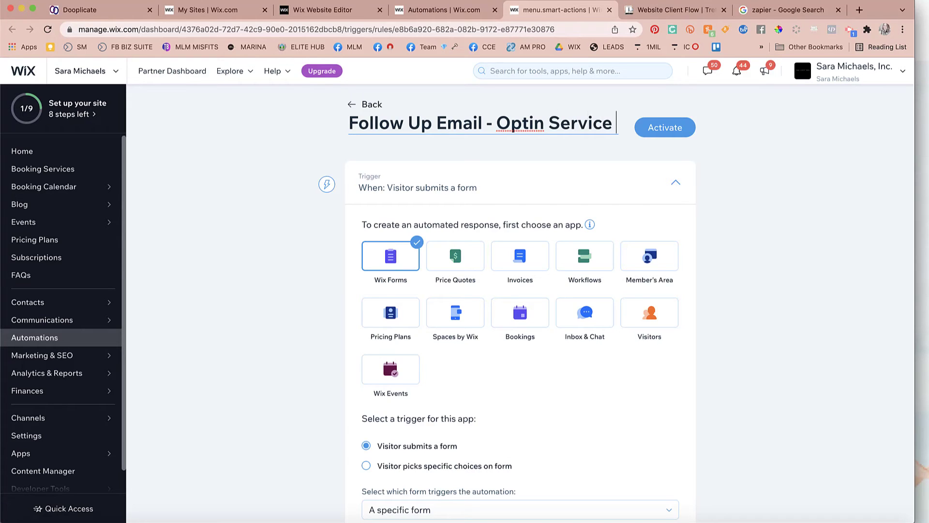
pyautogui.write('Guide')
pyautogui.press('Return')
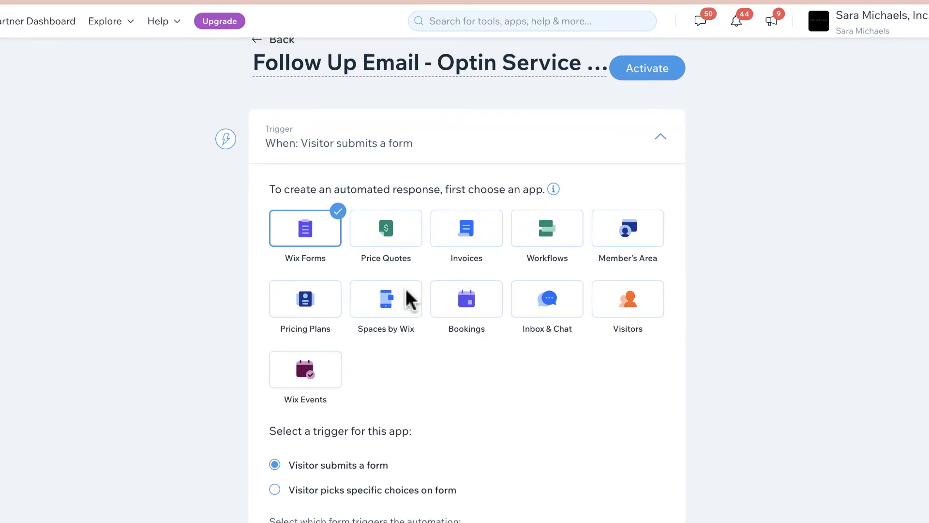
# Set the visitor-submits-a-form trigger to a specific form, choosing Lead Magnet - Service Guide
pyautogui.scroll(-1, 406, 289)
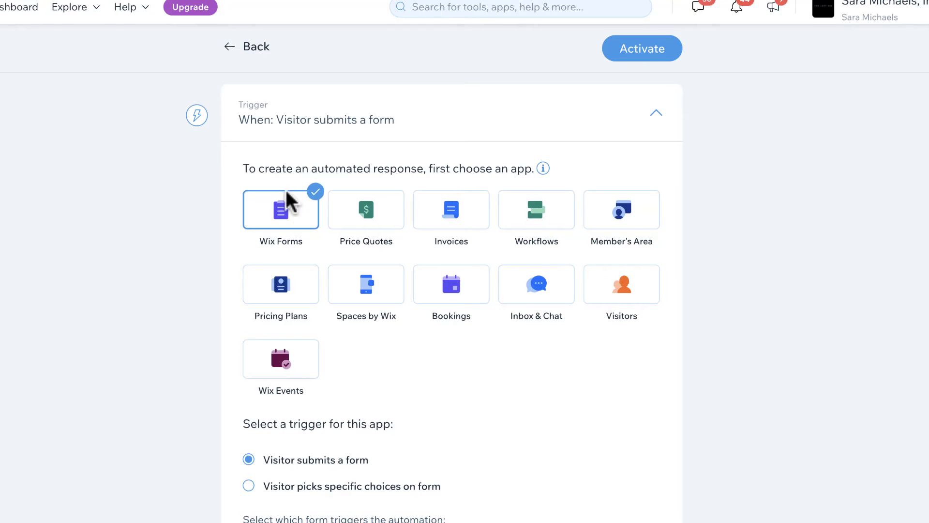
pyautogui.scroll(-5, 334, 280)
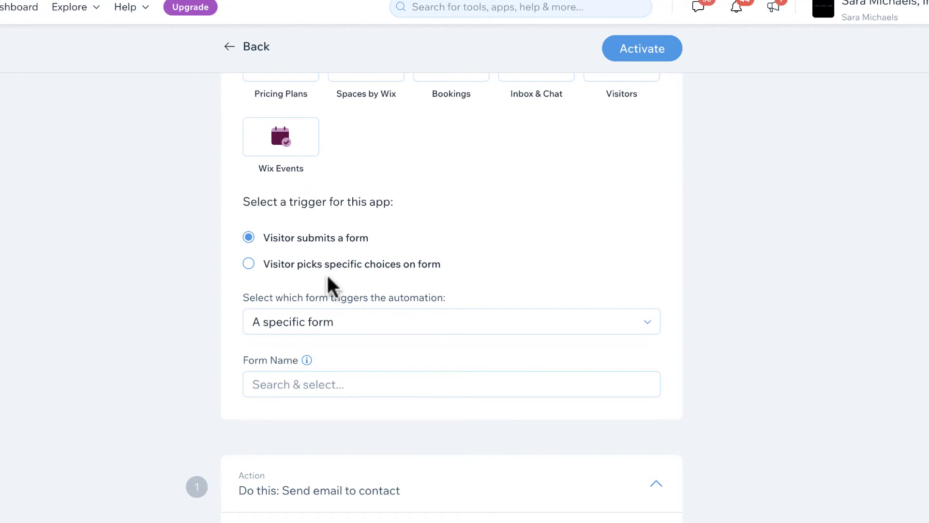
pyautogui.click(296, 321)
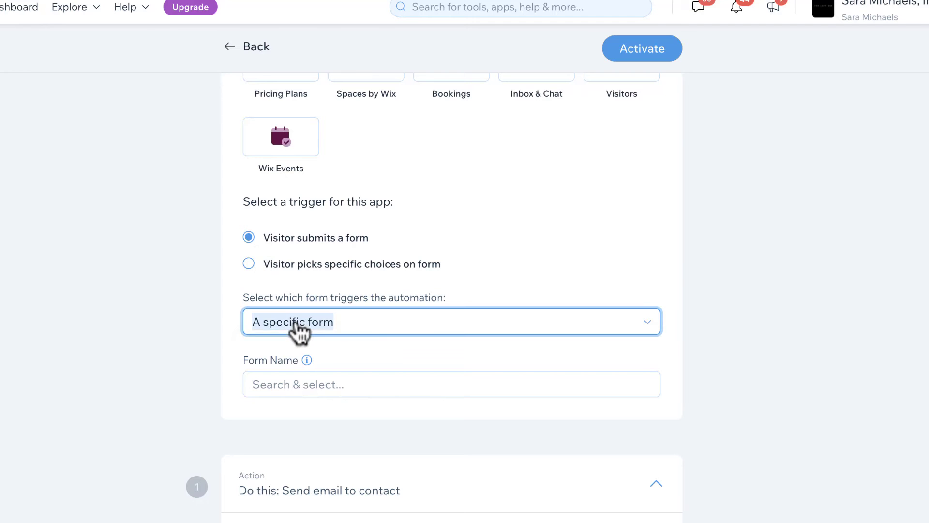
pyautogui.click(303, 349)
pyautogui.click(300, 333)
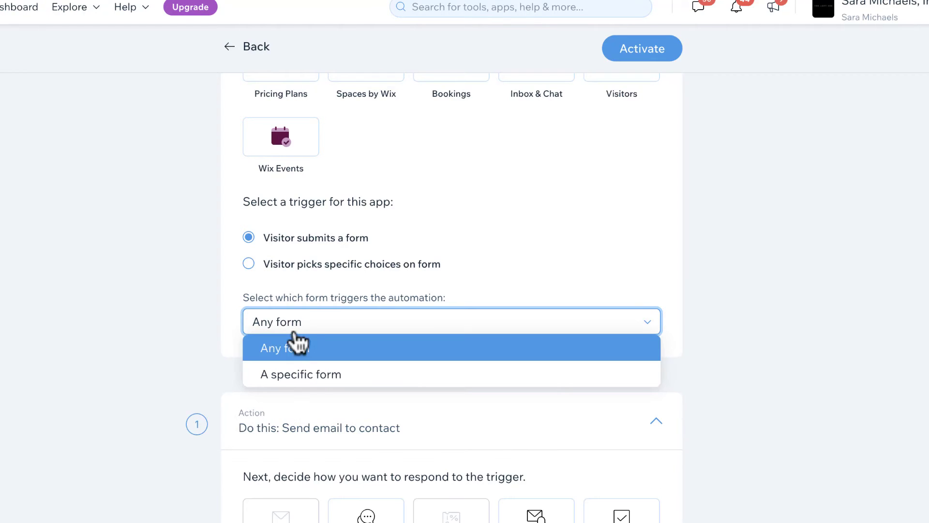
pyautogui.click(311, 377)
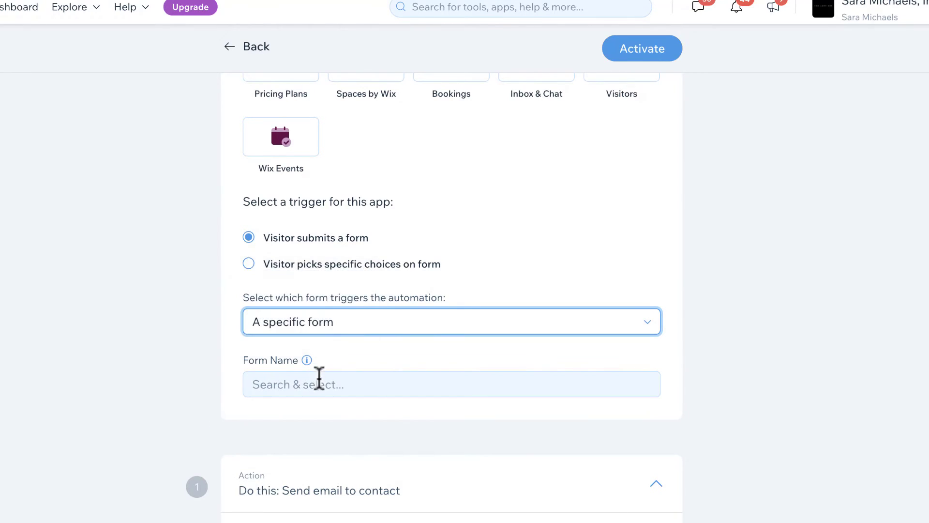
pyautogui.click(319, 379)
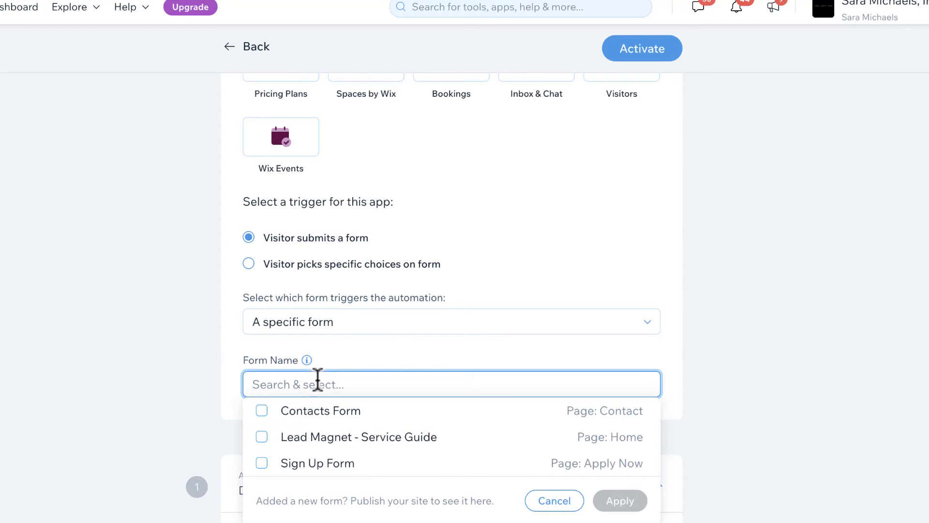
pyautogui.click(261, 437)
pyautogui.click(620, 503)
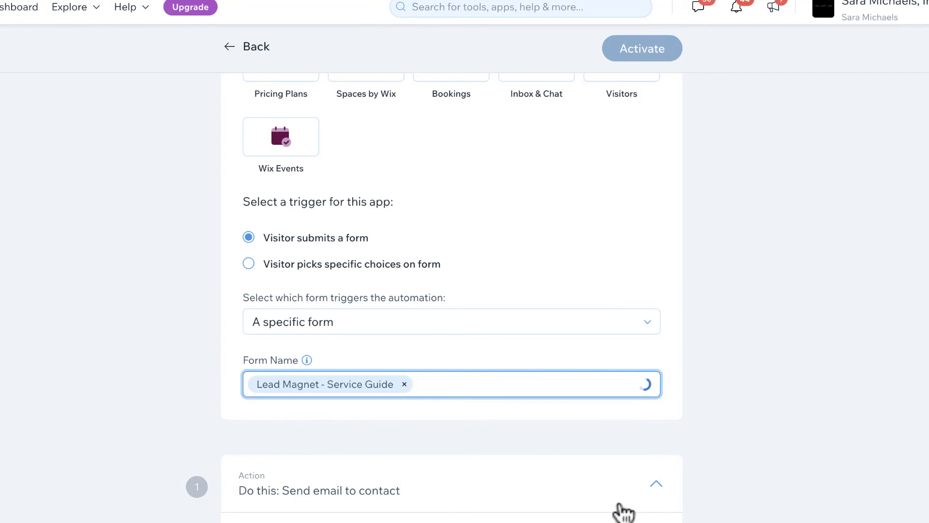
# Examine the available response actions and the requirement for sending an email to the contact
pyautogui.scroll(-8, 564, 280)
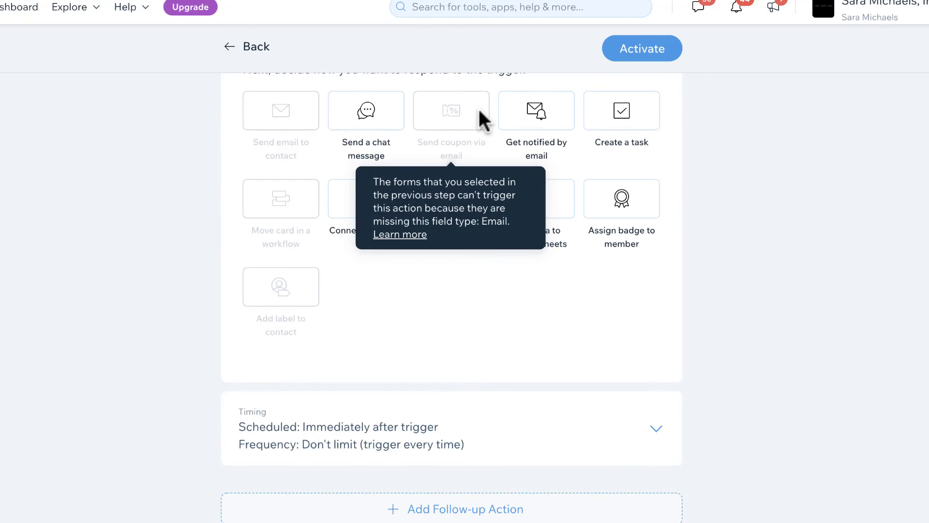
pyautogui.moveTo(310, 96)
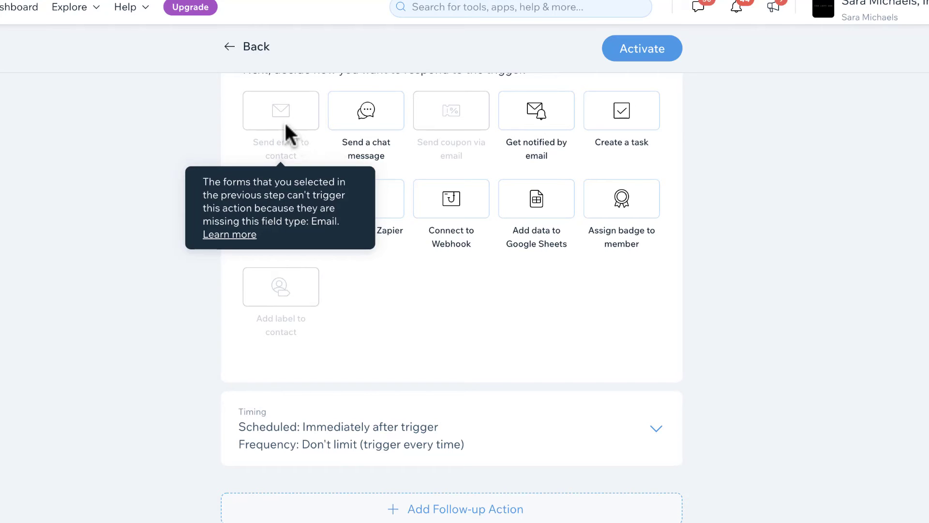
pyautogui.scroll(2, 280, 120)
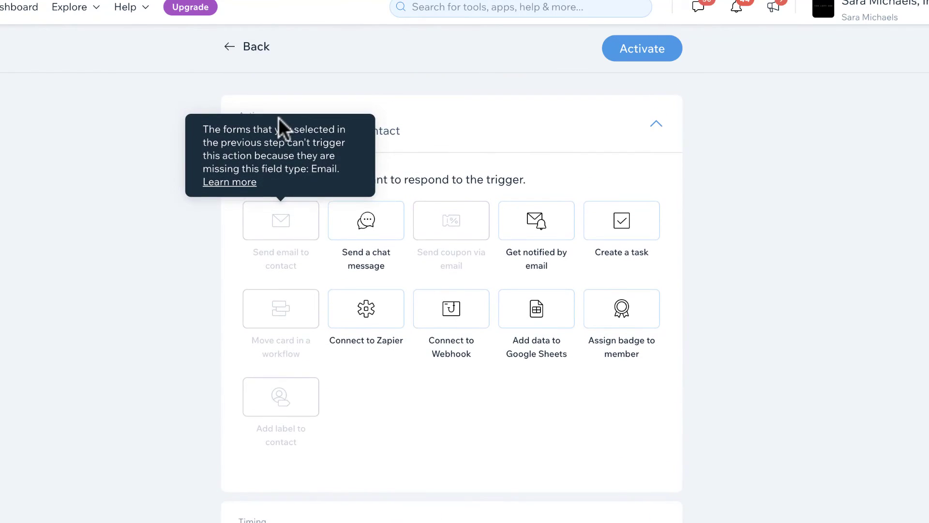
pyautogui.scroll(2, 339, 194)
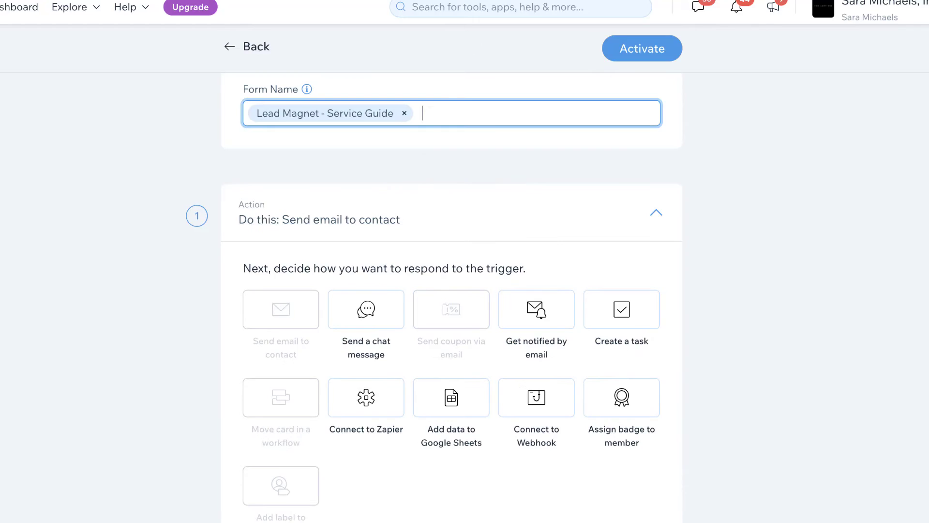
pyautogui.scroll(-1, 425, 170)
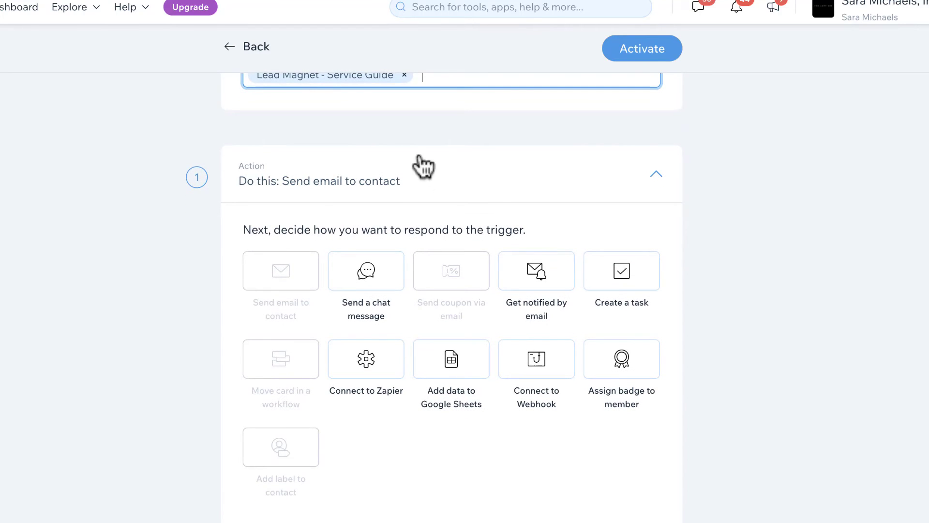
pyautogui.moveTo(279, 263)
# Expand the first action's timing settings and set its send time to Immediately
pyautogui.scroll(-3, 326, 353)
pyautogui.click(532, 450)
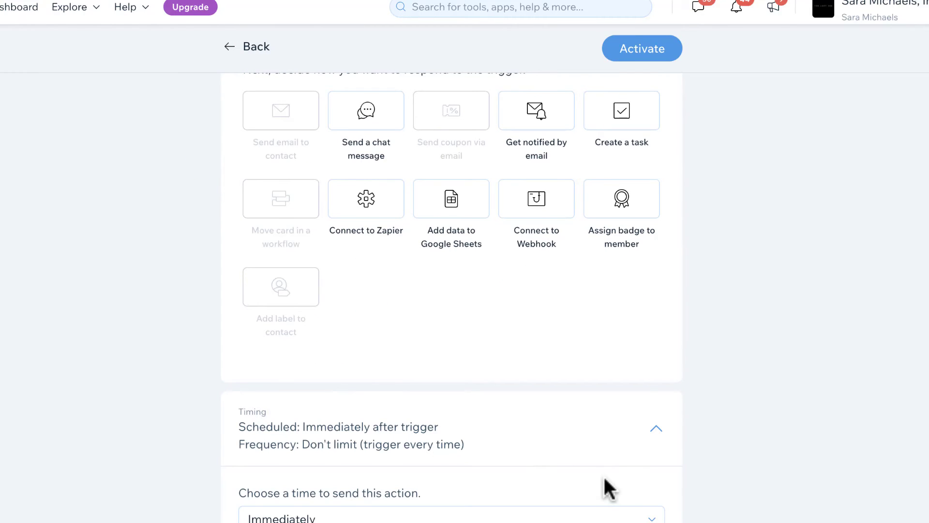
pyautogui.scroll(-3, 604, 478)
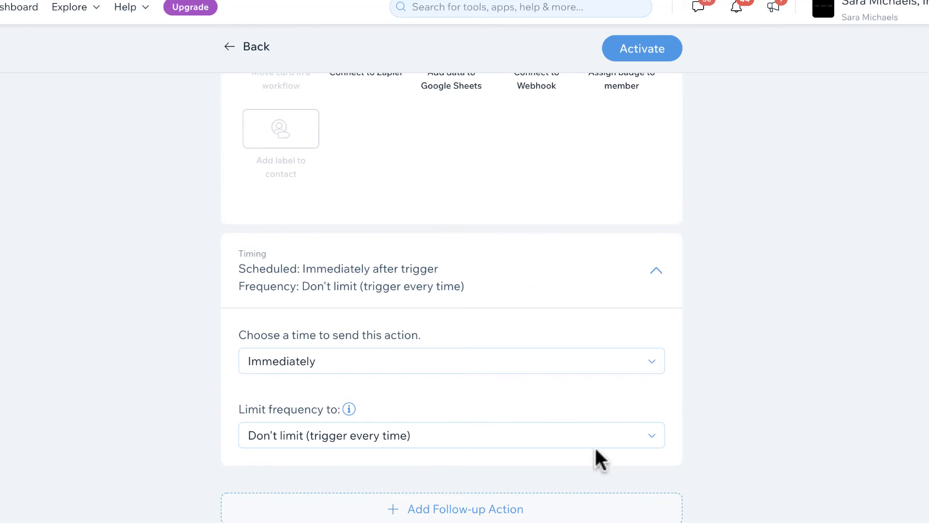
pyautogui.click(516, 369)
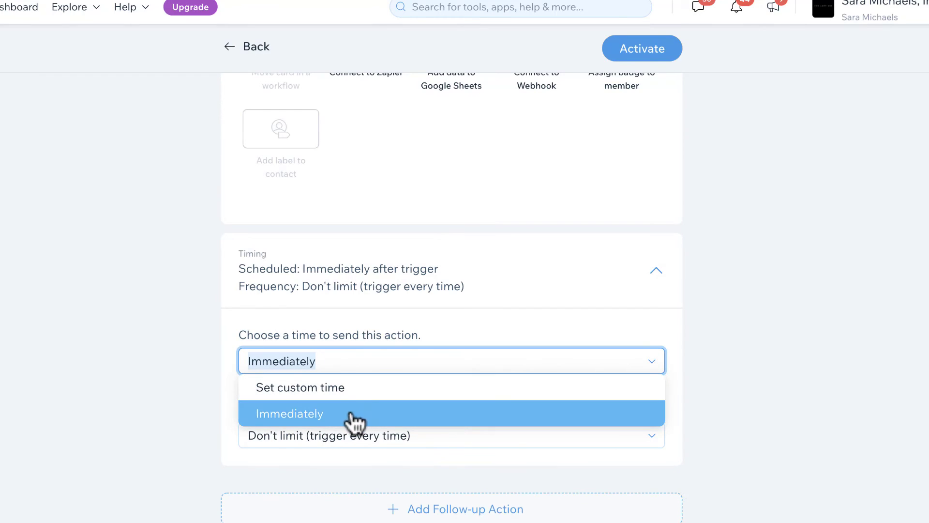
pyautogui.click(351, 414)
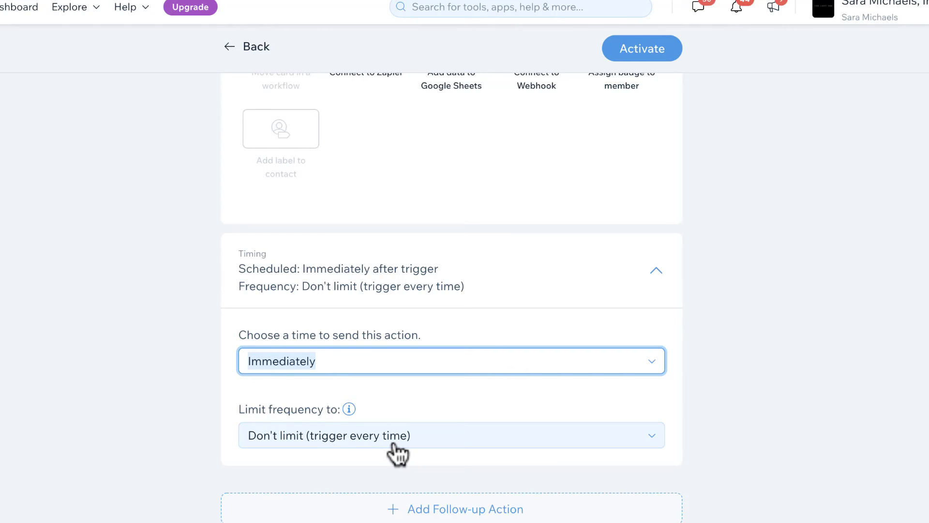
# Add a follow-up action to the automation and examine its response choices and timing settings
pyautogui.click(428, 508)
pyautogui.moveTo(564, 472)
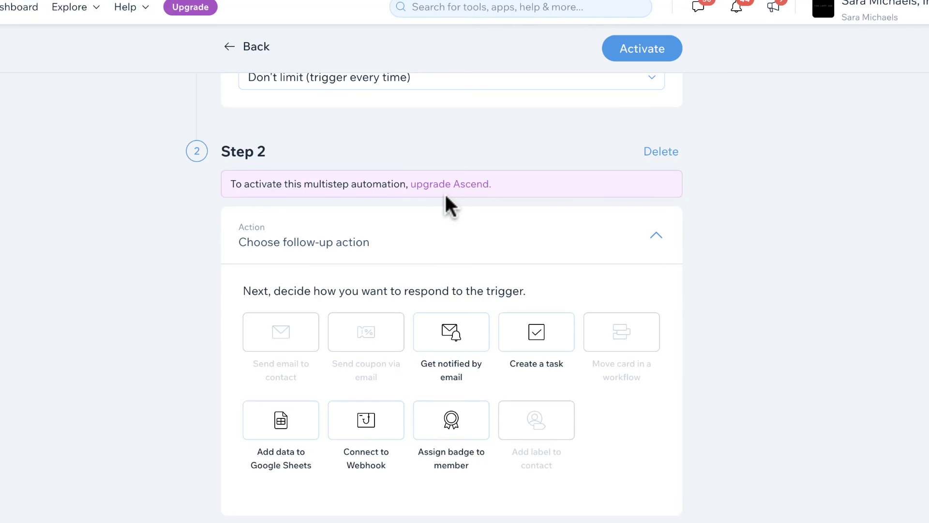
pyautogui.scroll(-1, 446, 194)
pyautogui.scroll(-2, 446, 196)
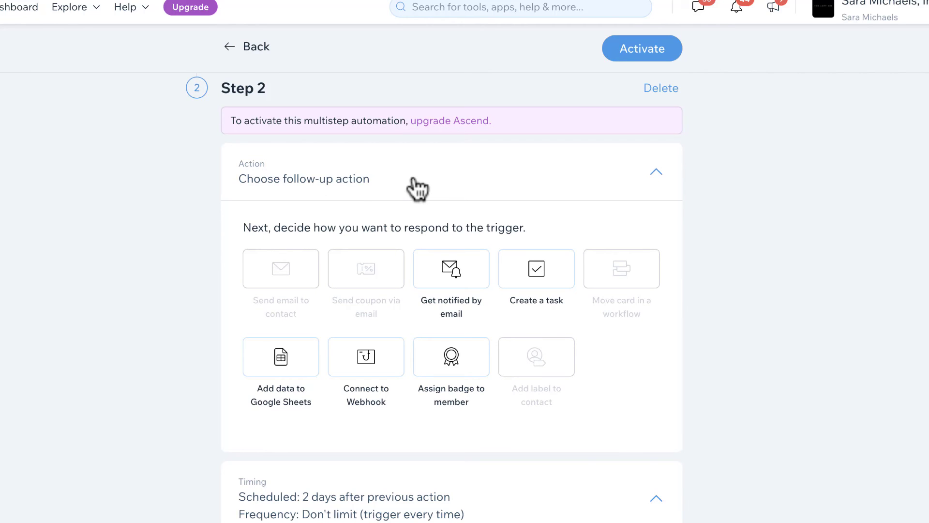
pyautogui.moveTo(285, 273)
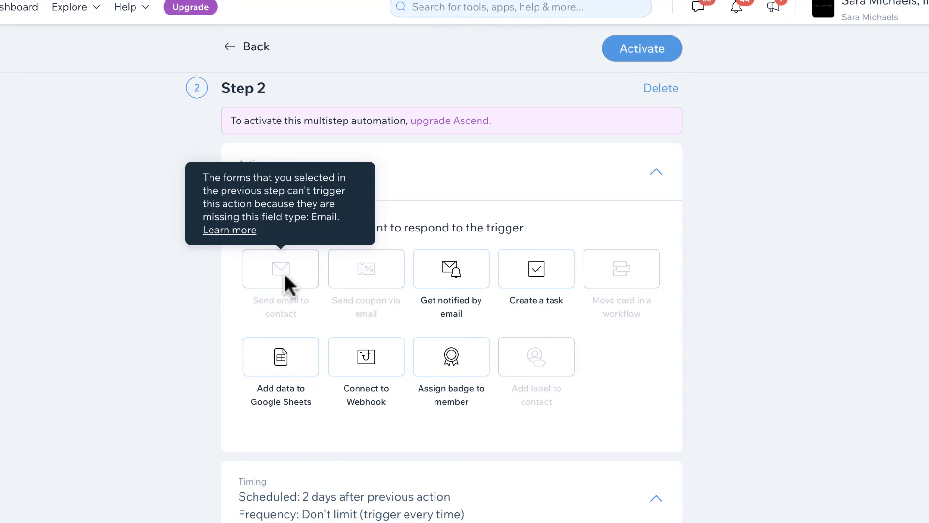
pyautogui.scroll(-2, 397, 388)
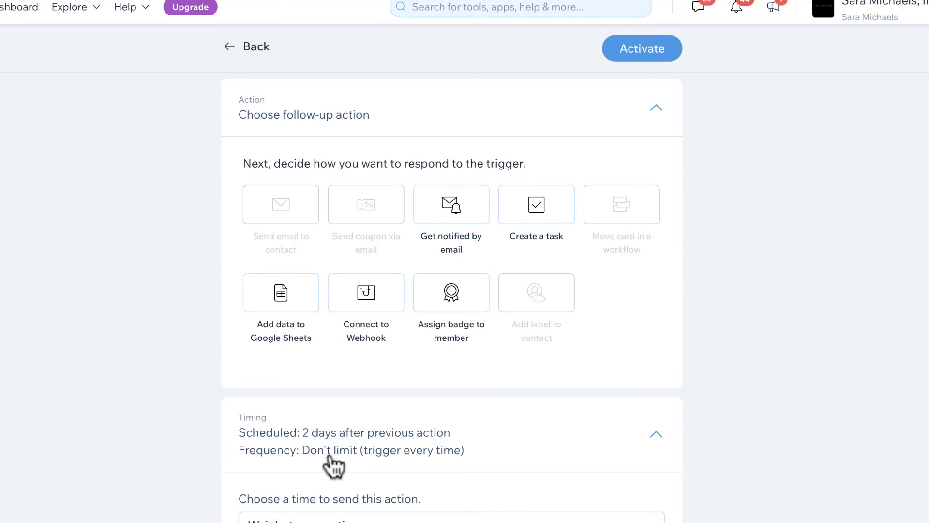
pyautogui.scroll(-2, 332, 464)
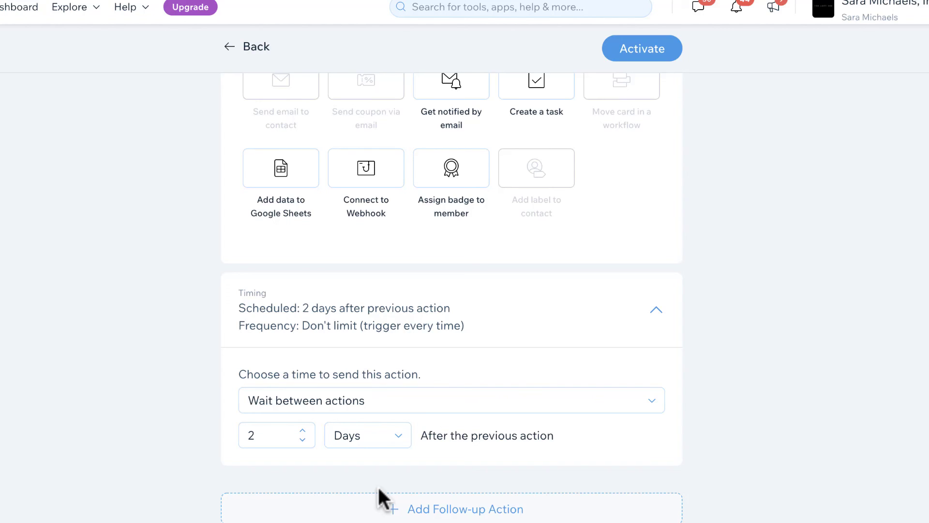
# Return to the start of the automation, then switch to the website editor's subscriber form
pyautogui.scroll(15, 380, 496)
pyautogui.scroll(4, 380, 496)
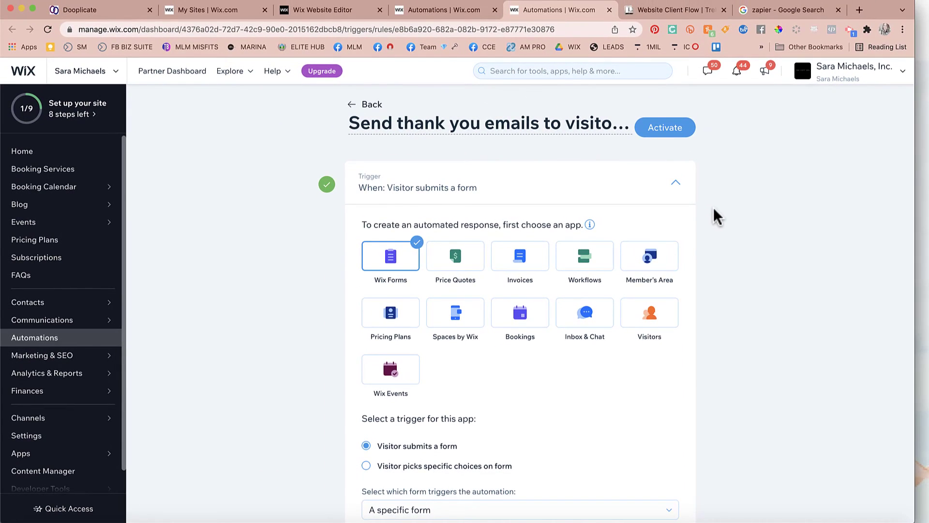
pyautogui.click(352, 17)
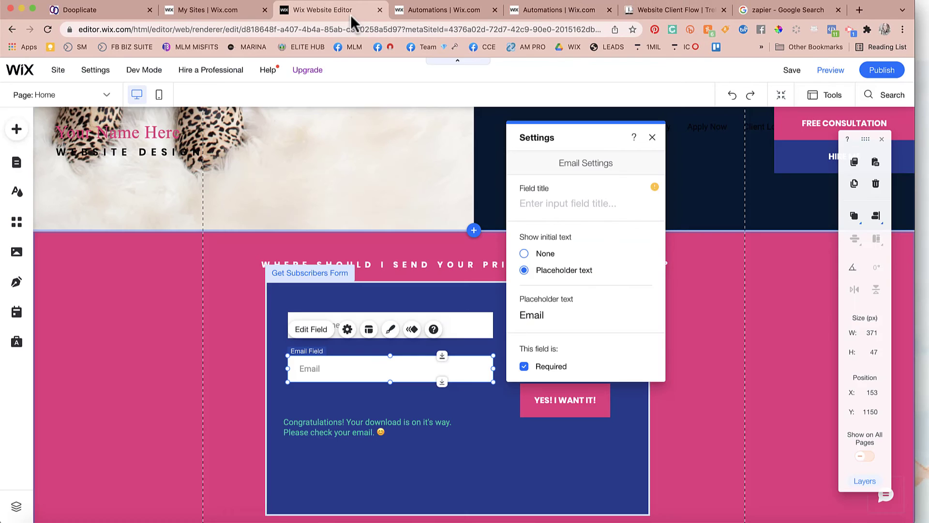